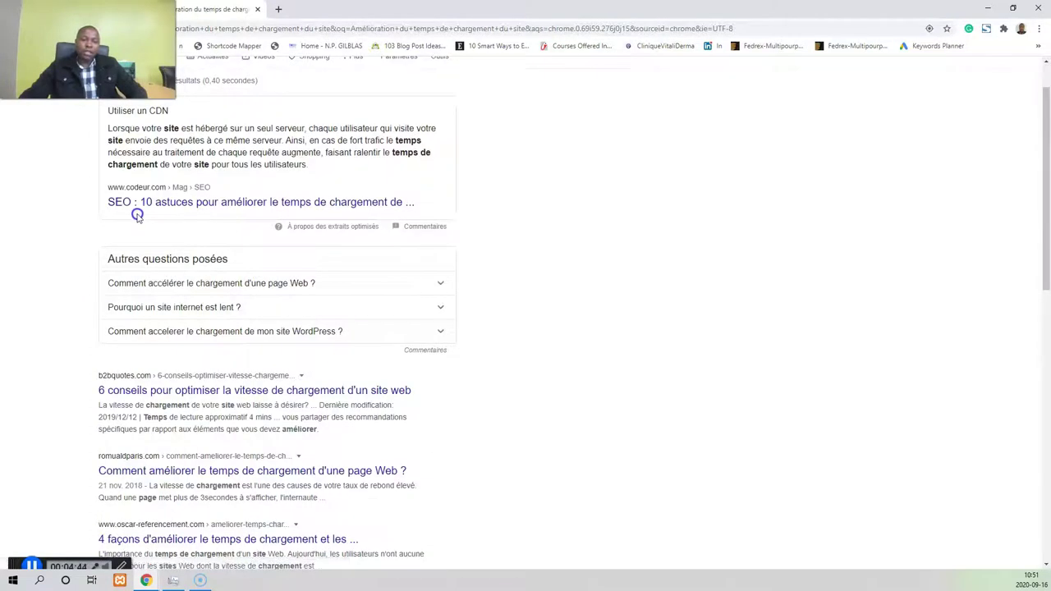
Open the codeur.com result with 10 tips for improving site loading time and skim the article's sections
click(304, 206)
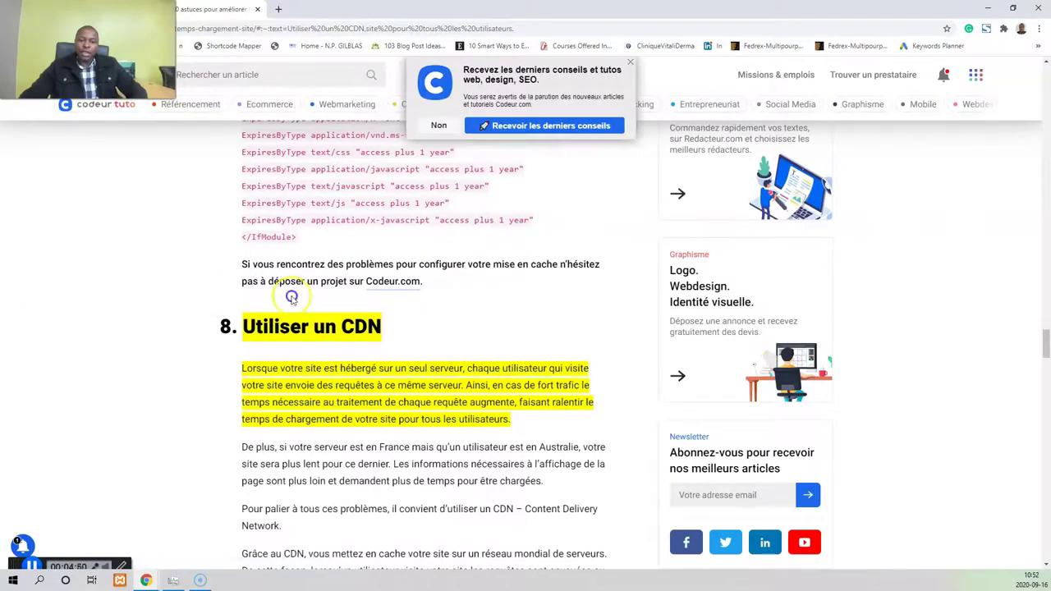
scroll(364, 301, up, 20)
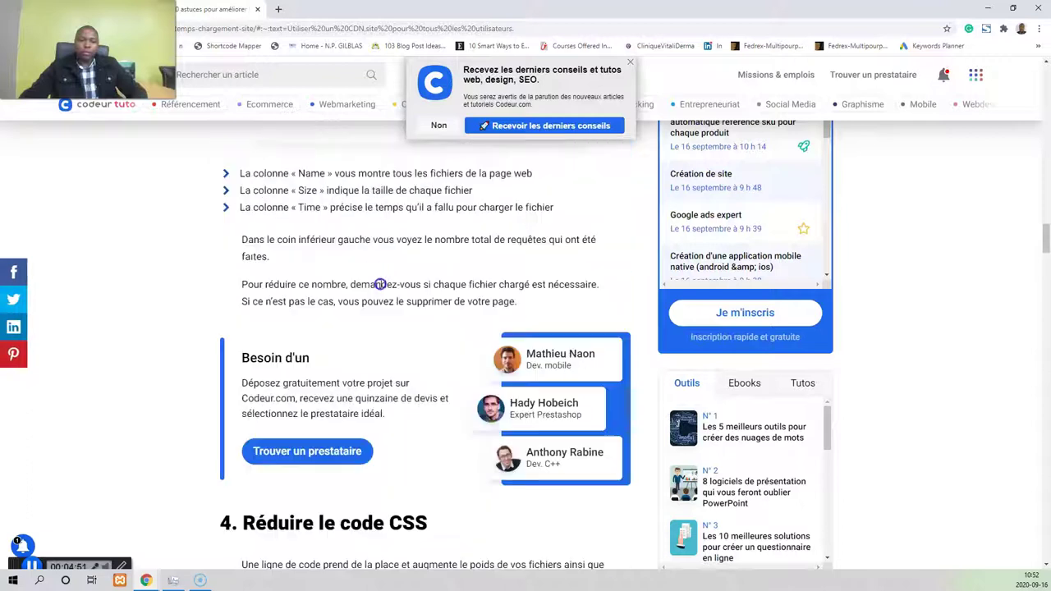
scroll(380, 284, up, 15)
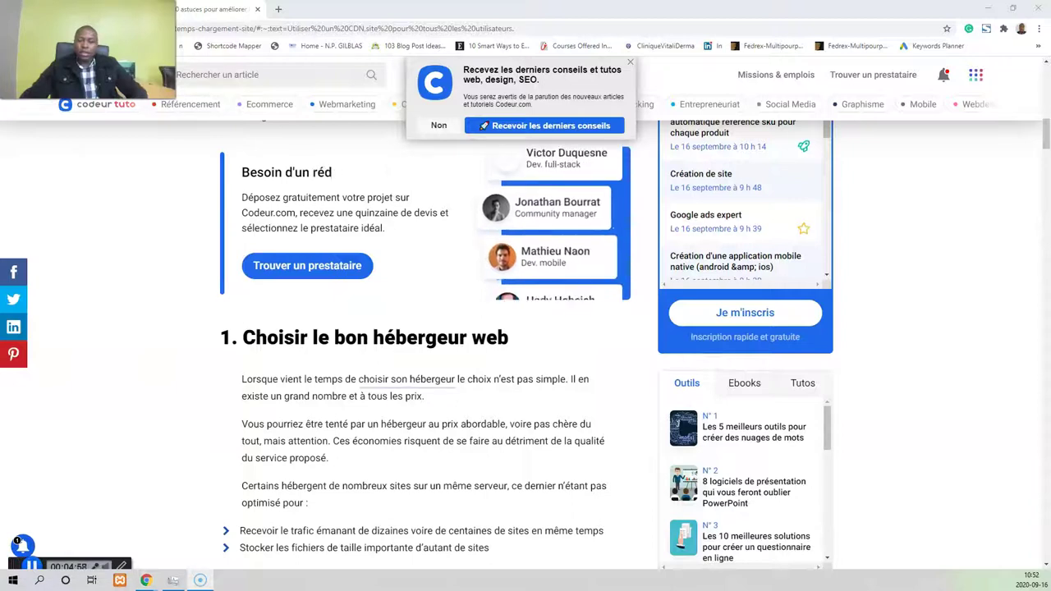
scroll(339, 265, up, 10)
scroll(340, 271, down, 3)
scroll(339, 275, down, 6)
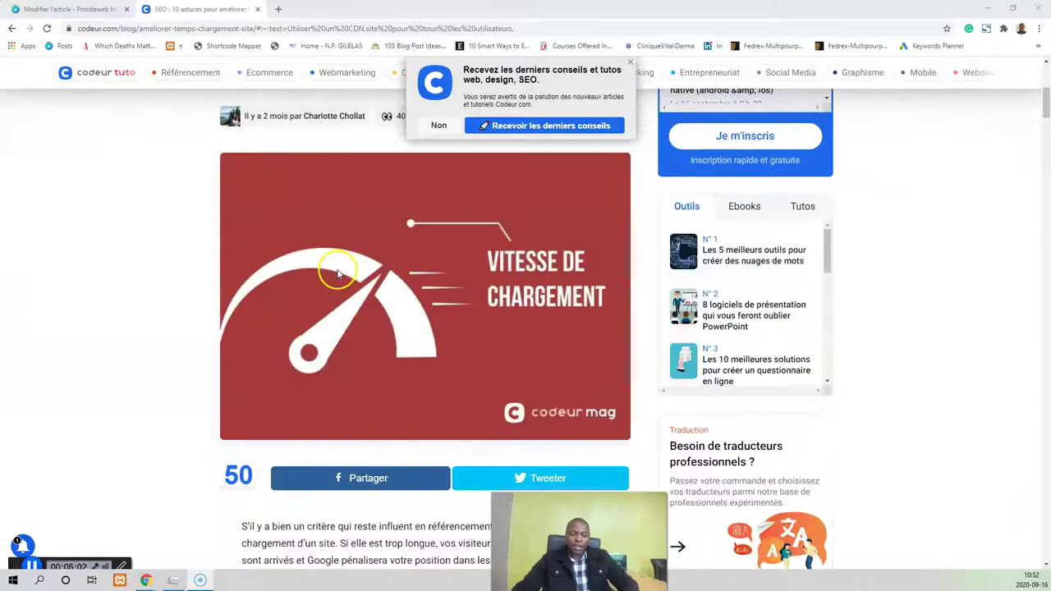
scroll(338, 274, up, 5)
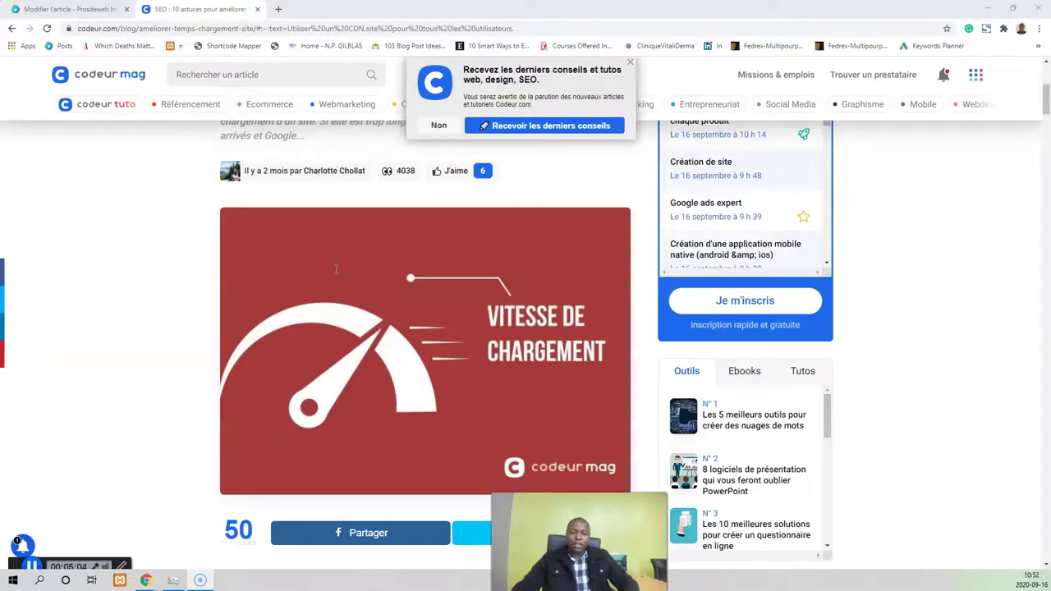
scroll(338, 274, down, 16)
scroll(336, 280, down, 20)
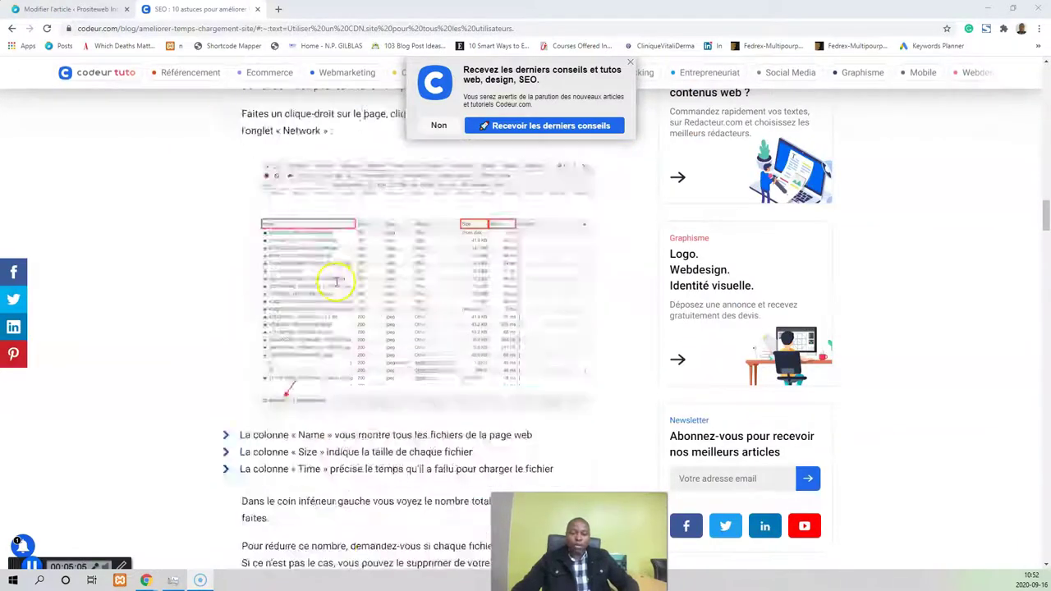
scroll(337, 285, down, 7)
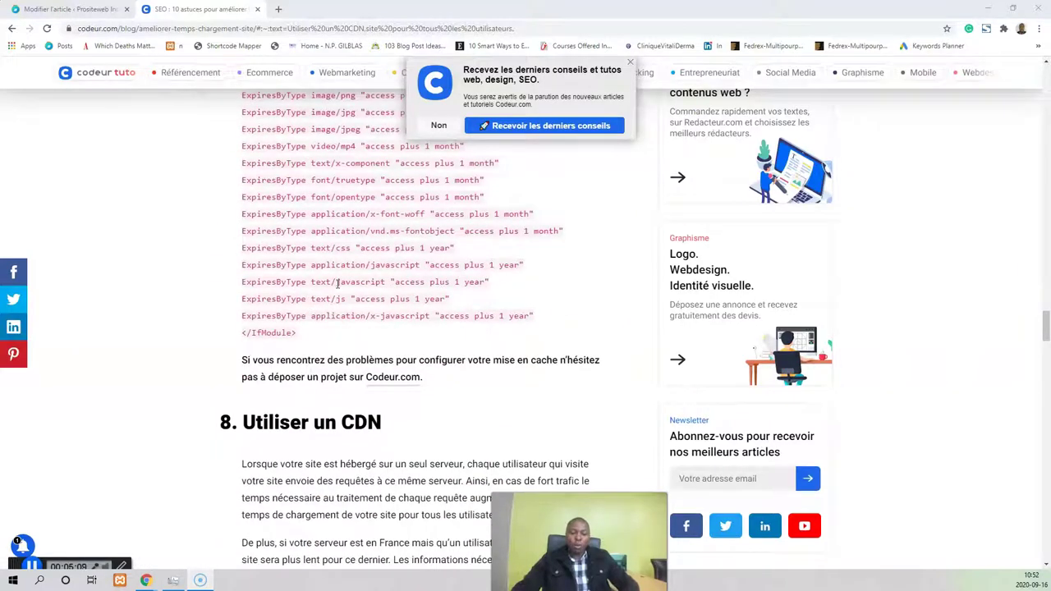
scroll(337, 284, down, 3)
scroll(336, 284, down, 8)
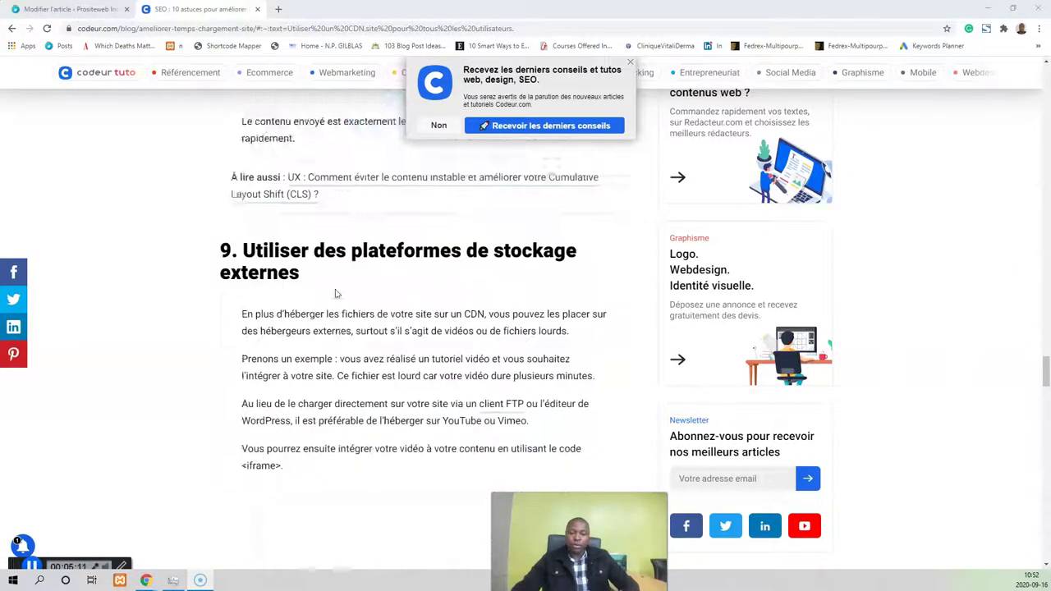
scroll(336, 294, up, 5)
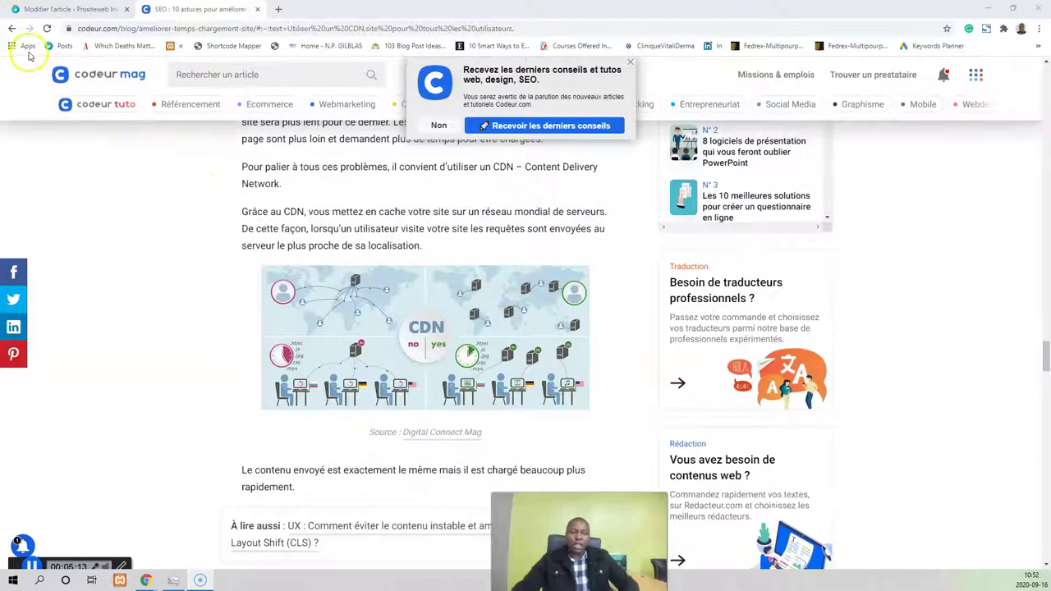
Return to the search results, open the b2bquotes.com article with 6 tips on website loading speed, and skim its tips
click(11, 28)
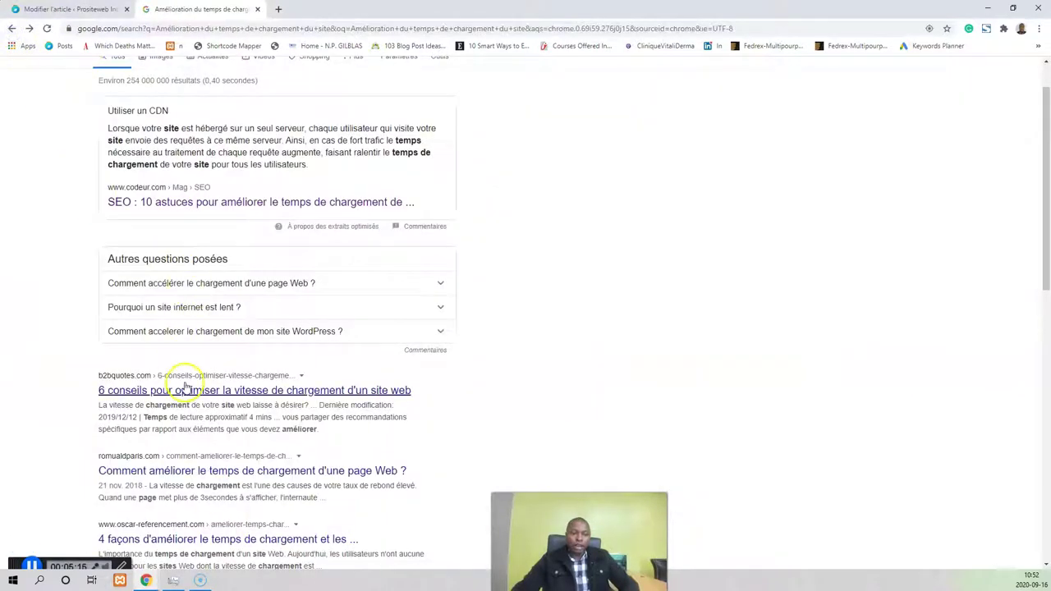
click(289, 395)
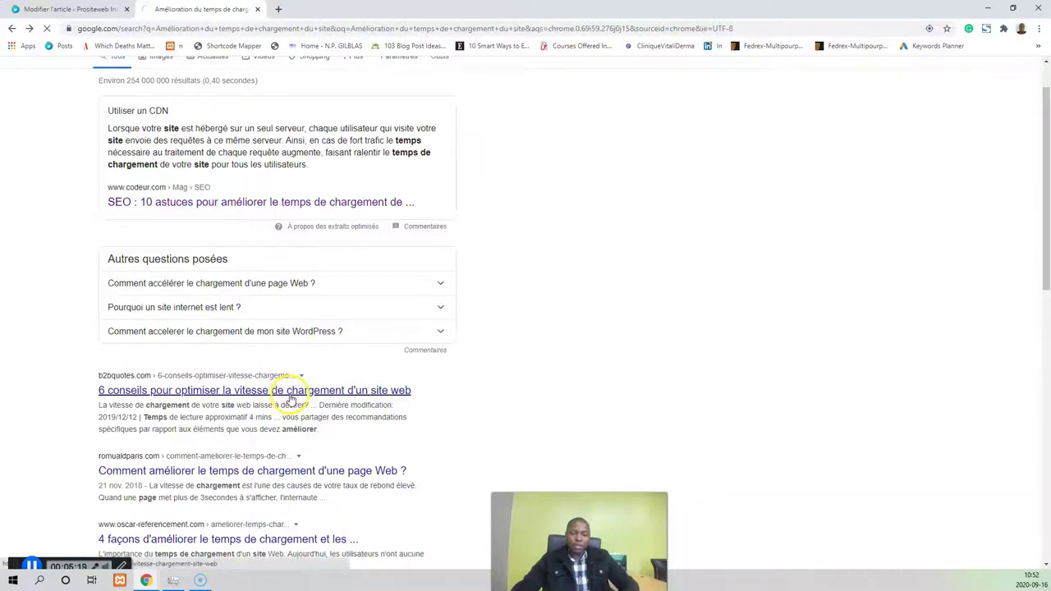
scroll(411, 271, down, 7)
scroll(562, 329, down, 15)
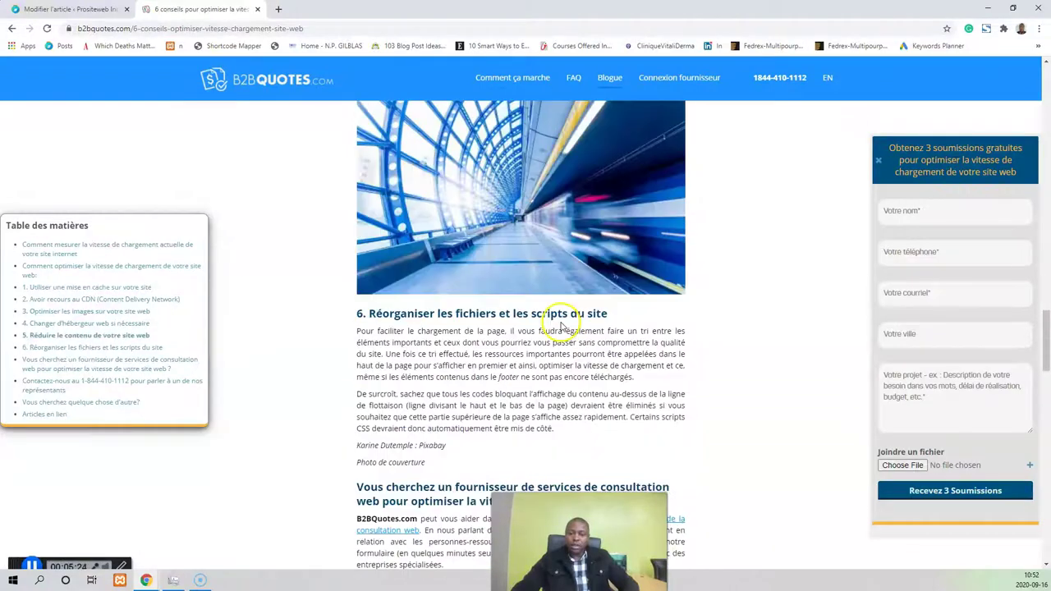
scroll(563, 329, down, 5)
scroll(563, 324, up, 5)
Return to the Google results and compare the searched phrase with the WordPress article draft
click(11, 28)
click(50, 12)
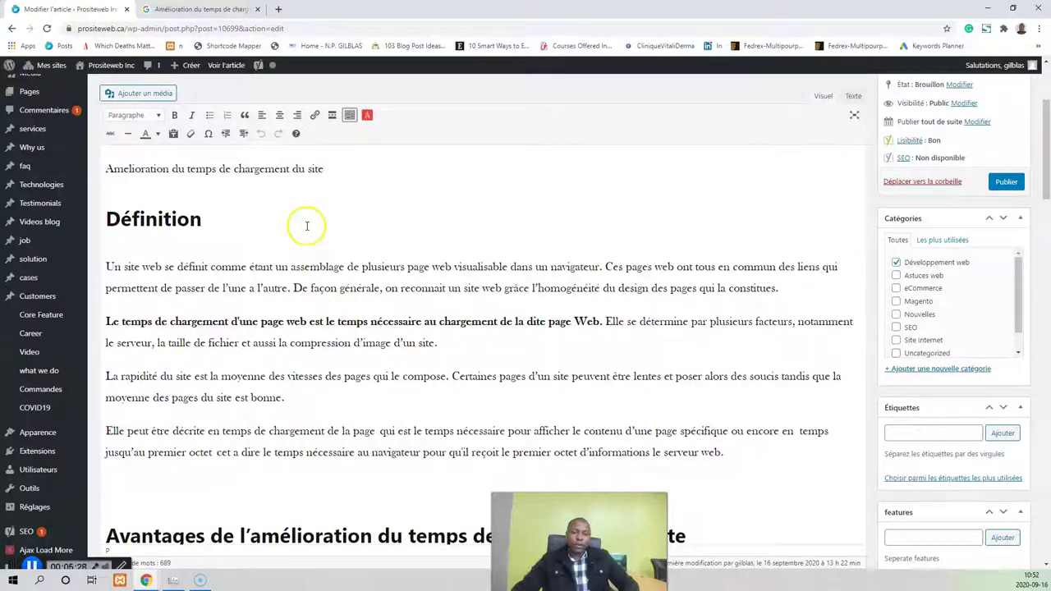
scroll(308, 220, up, 3)
click(206, 9)
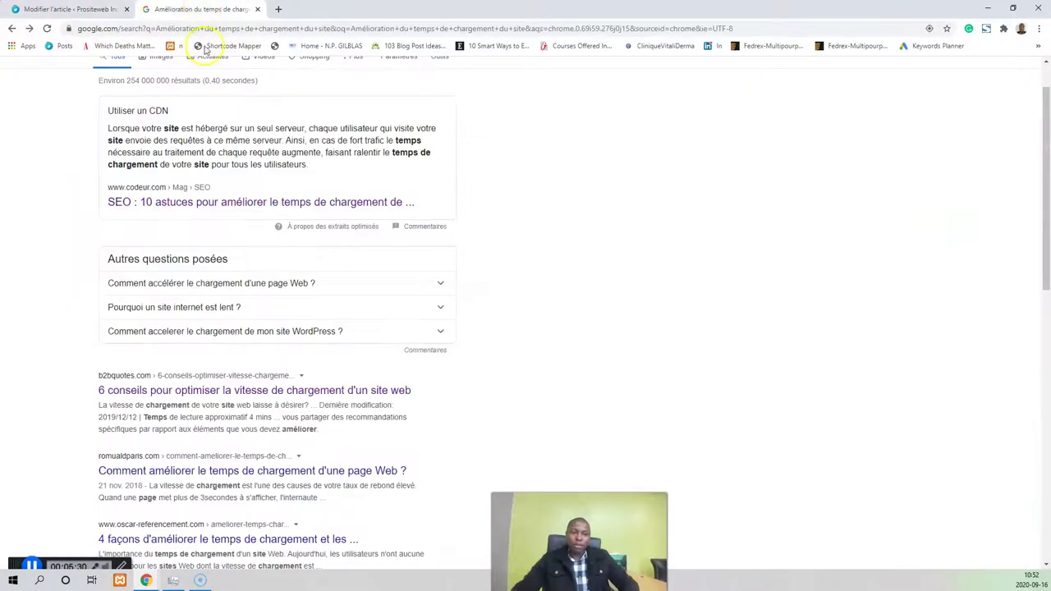
scroll(274, 226, up, 1)
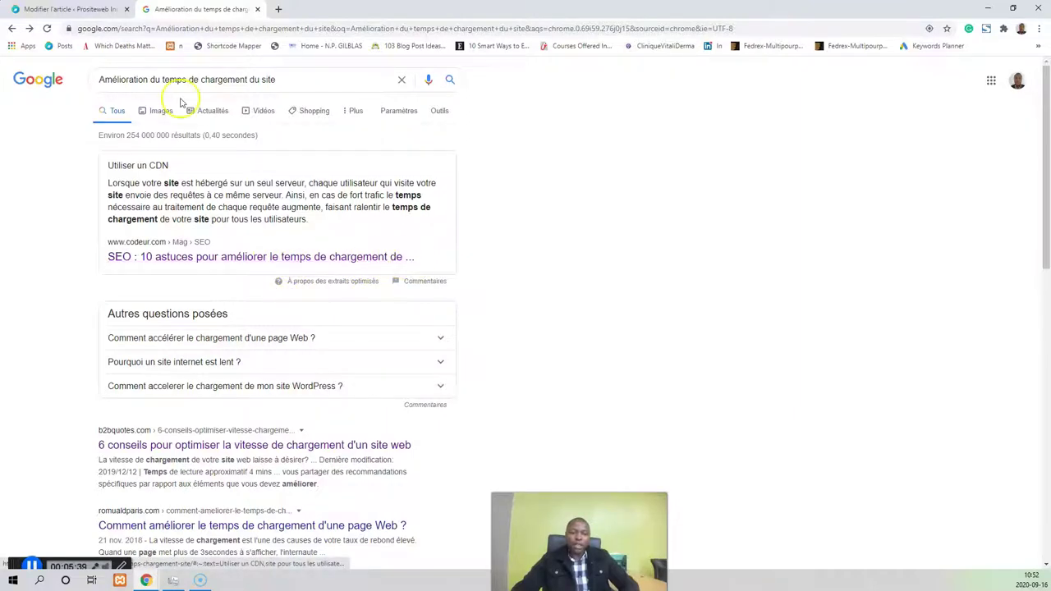
In the WordPress draft, copy "temps de chargement du site" from the article title and set it as the Yoast focus keyphrase
click(74, 10)
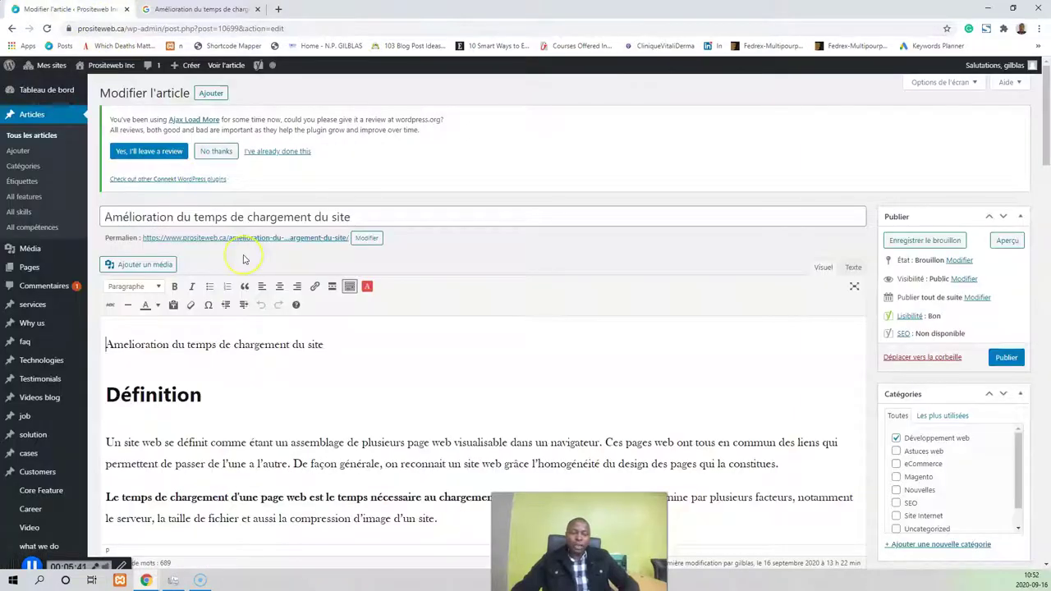
triple_click(353, 218)
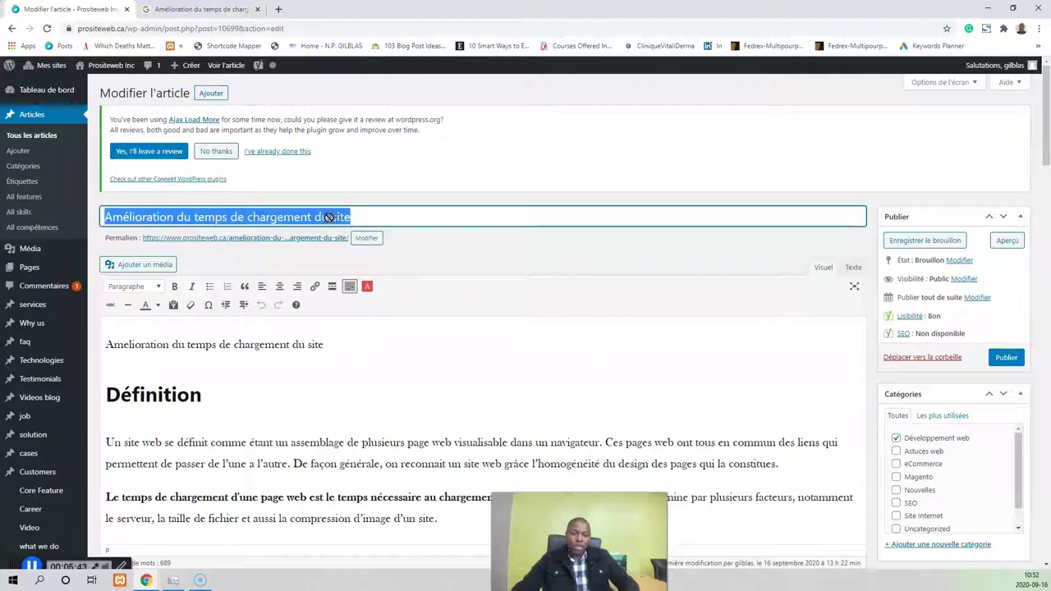
drag(360, 216, 183, 215)
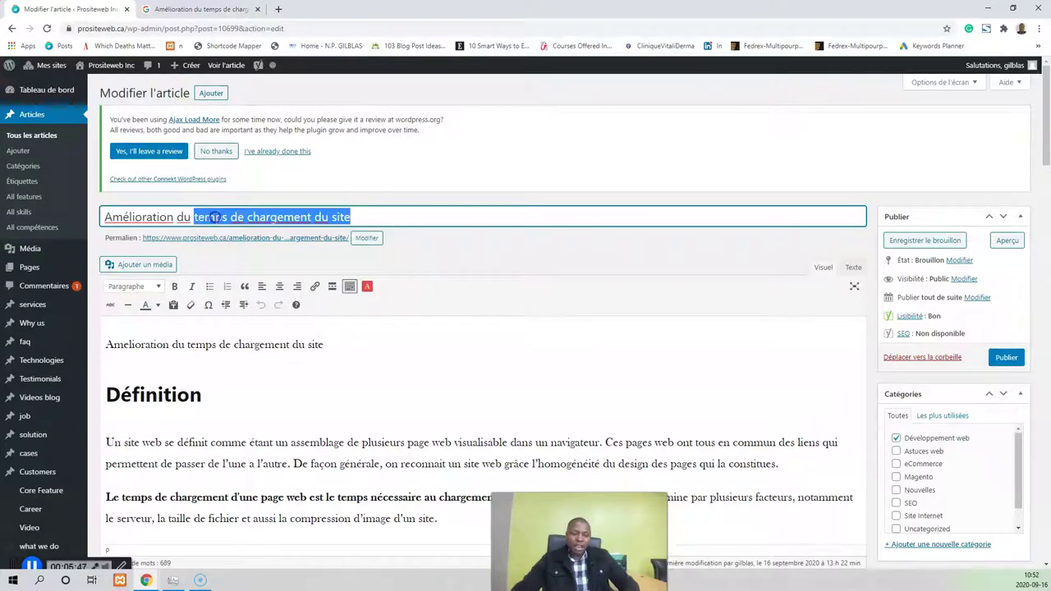
right_click(214, 217)
click(246, 260)
scroll(286, 300, down, 20)
scroll(288, 306, up, 2)
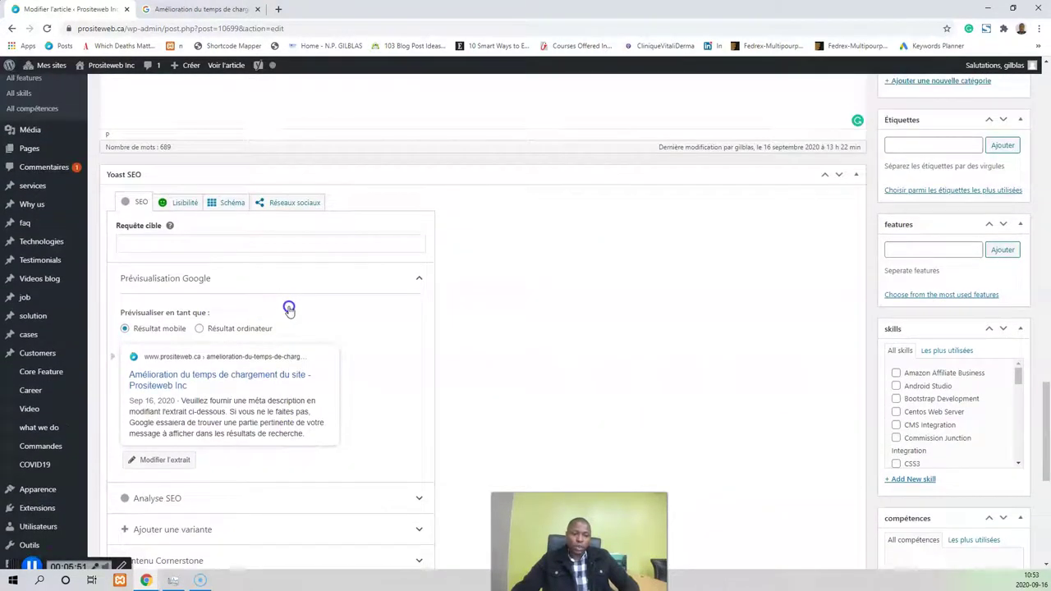
click(139, 241)
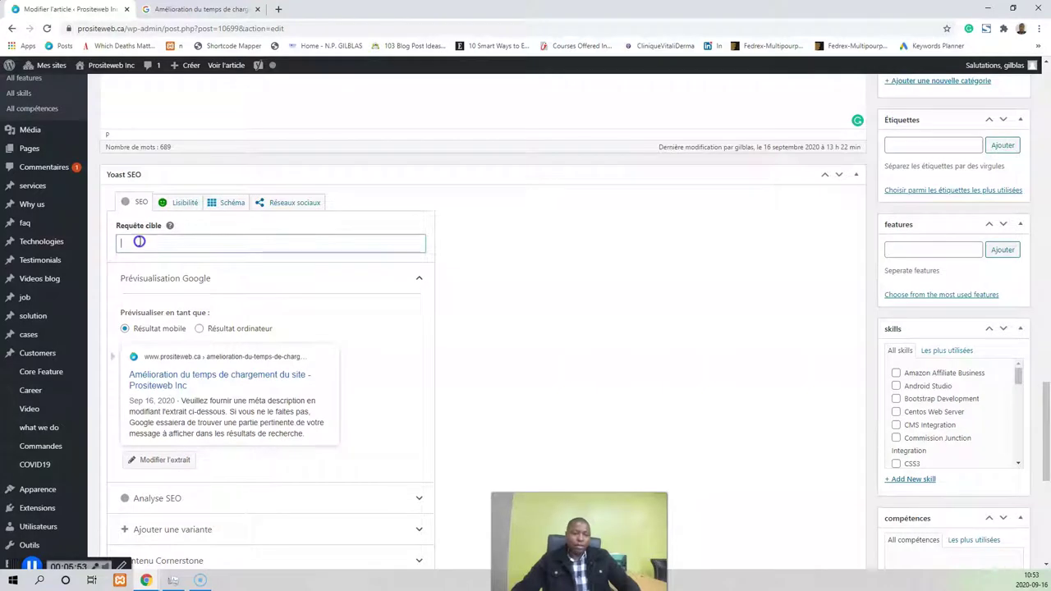
key(ctrl+v)
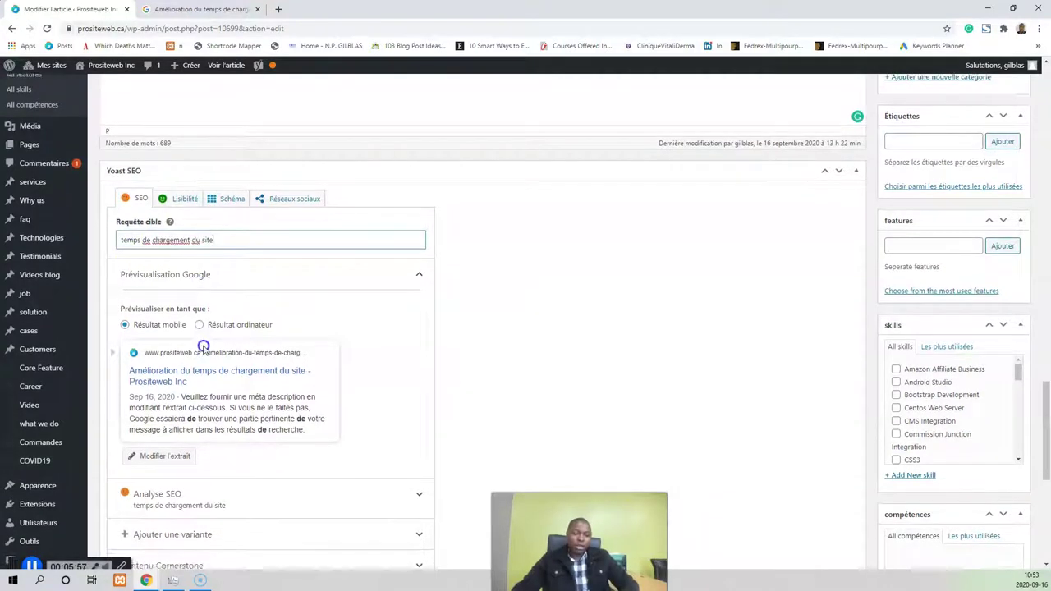
Review the article's headings and body text for use of the focus keyphrase
scroll(203, 348, down, 3)
scroll(137, 284, up, 8)
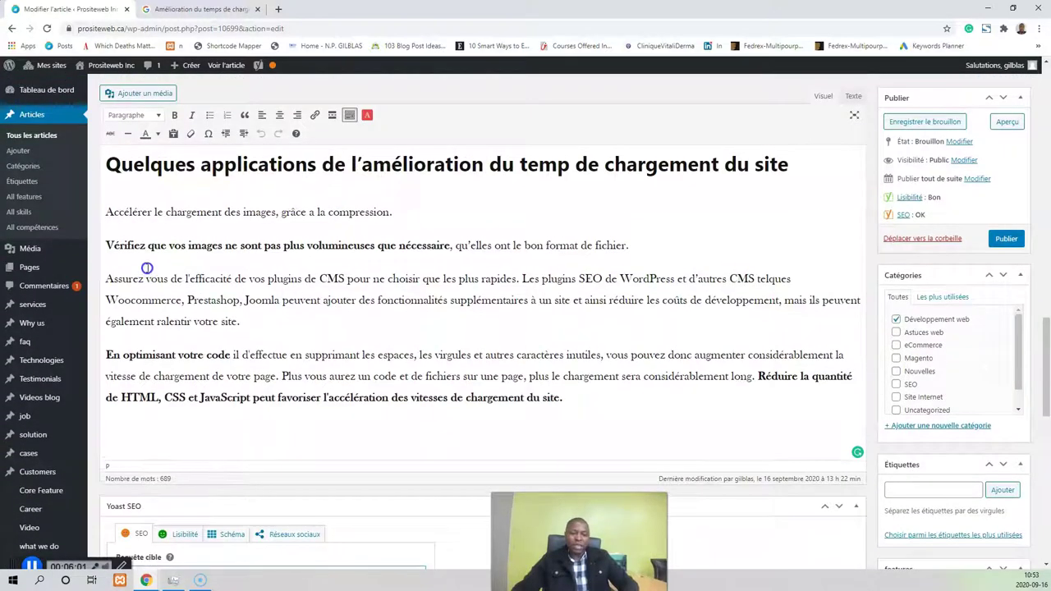
scroll(145, 271, up, 2)
scroll(146, 268, up, 10)
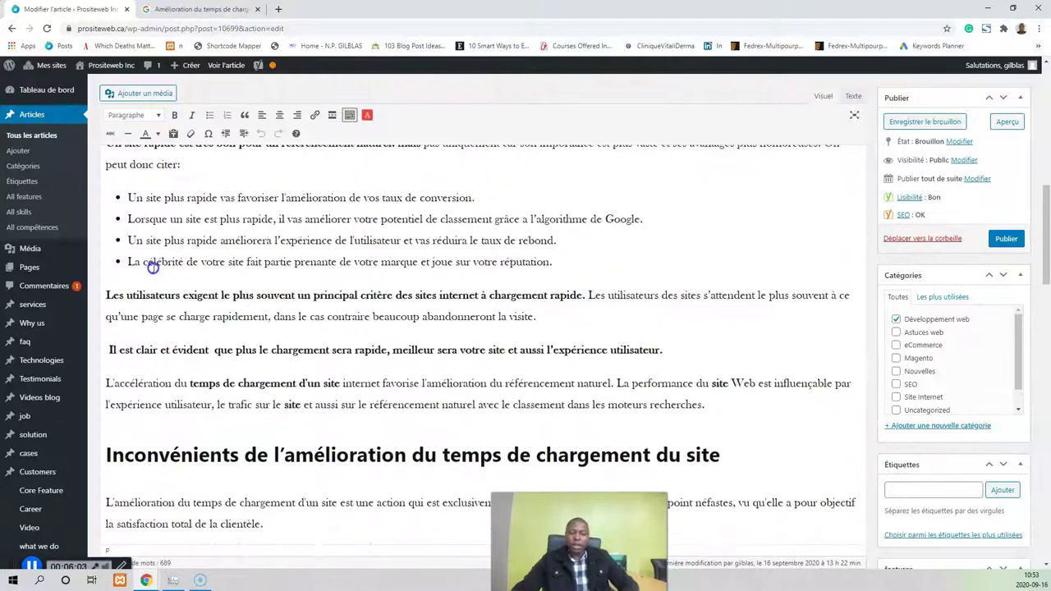
scroll(193, 284, down, 15)
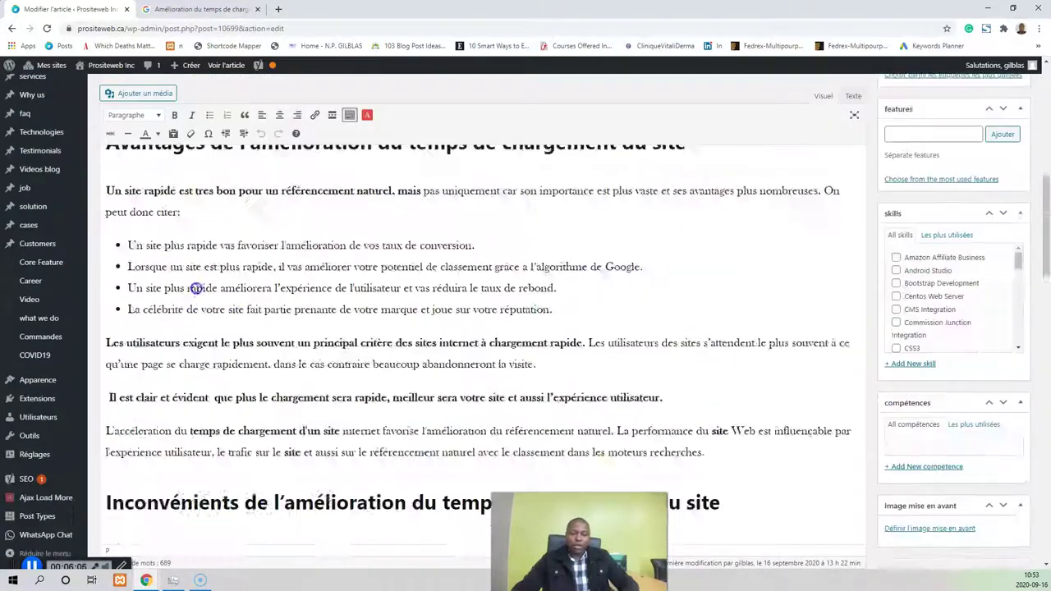
scroll(212, 292, down, 3)
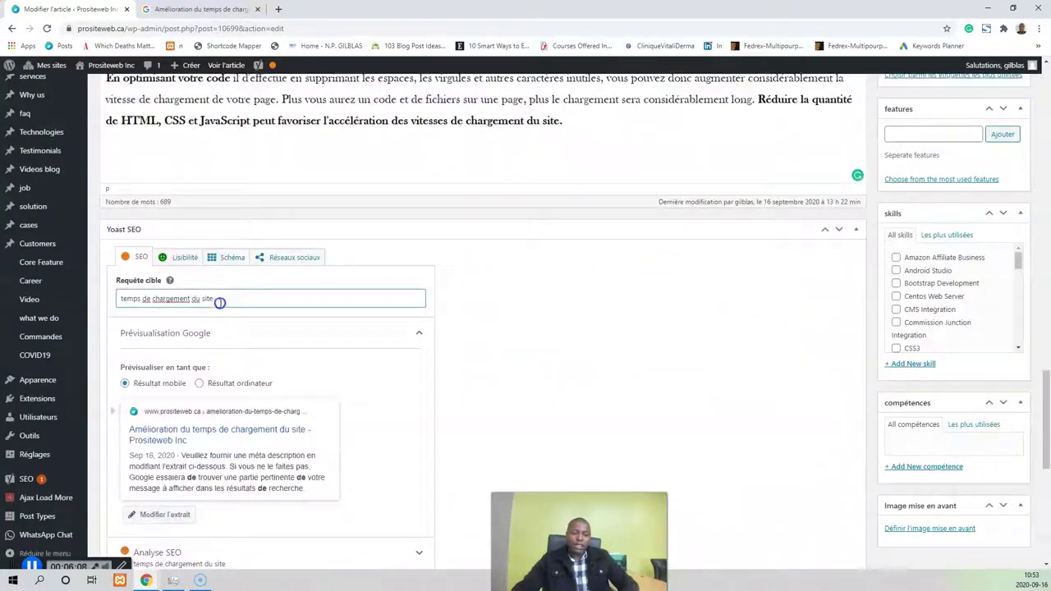
Open the Yoast snippet editor and expand the SEO analysis to examine its problems and improvements
scroll(150, 310, down, 2)
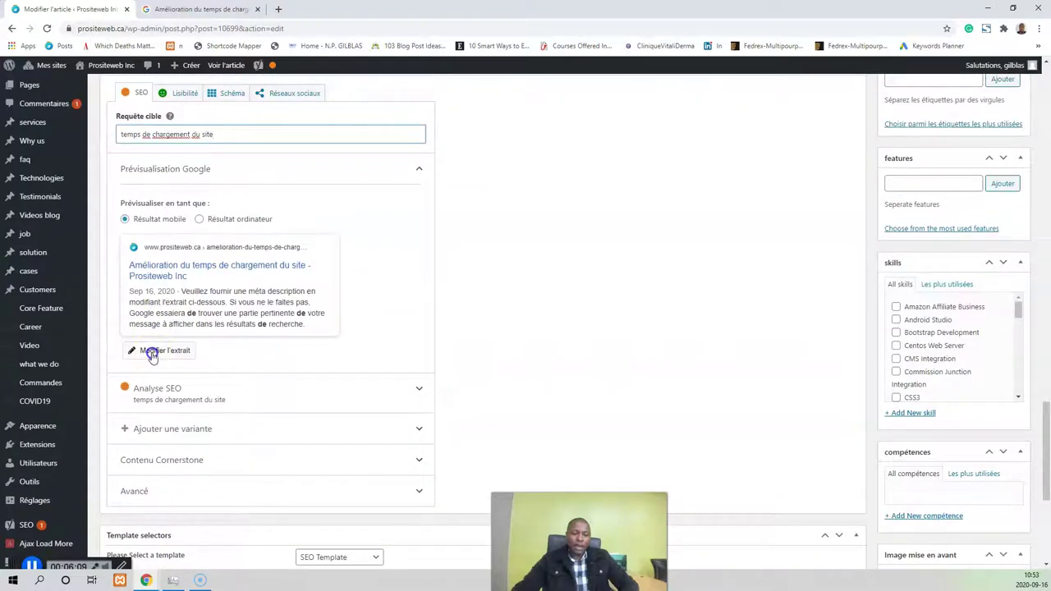
click(153, 351)
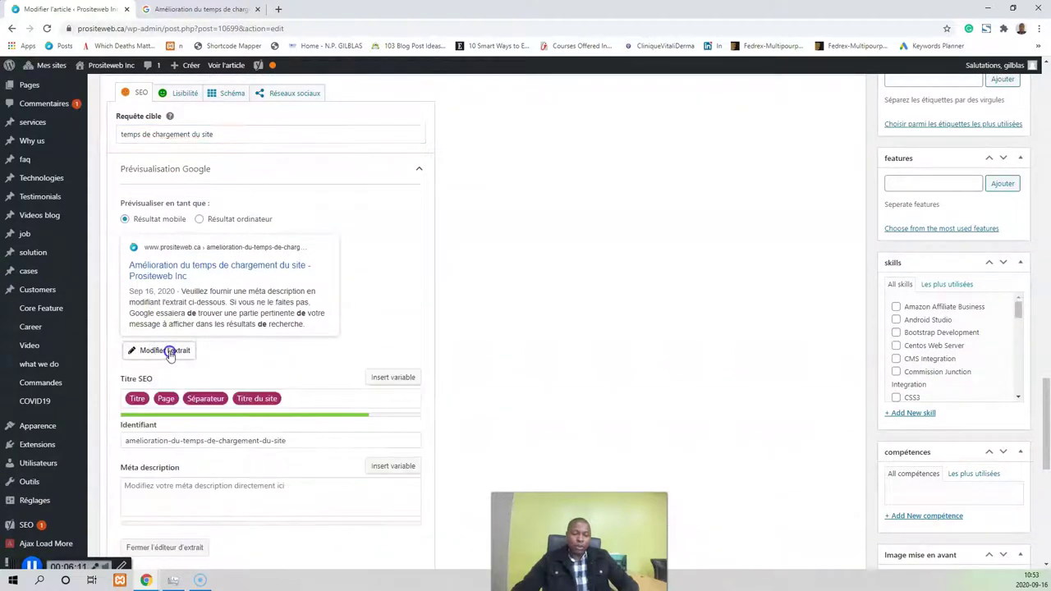
scroll(175, 351, down, 4)
click(165, 327)
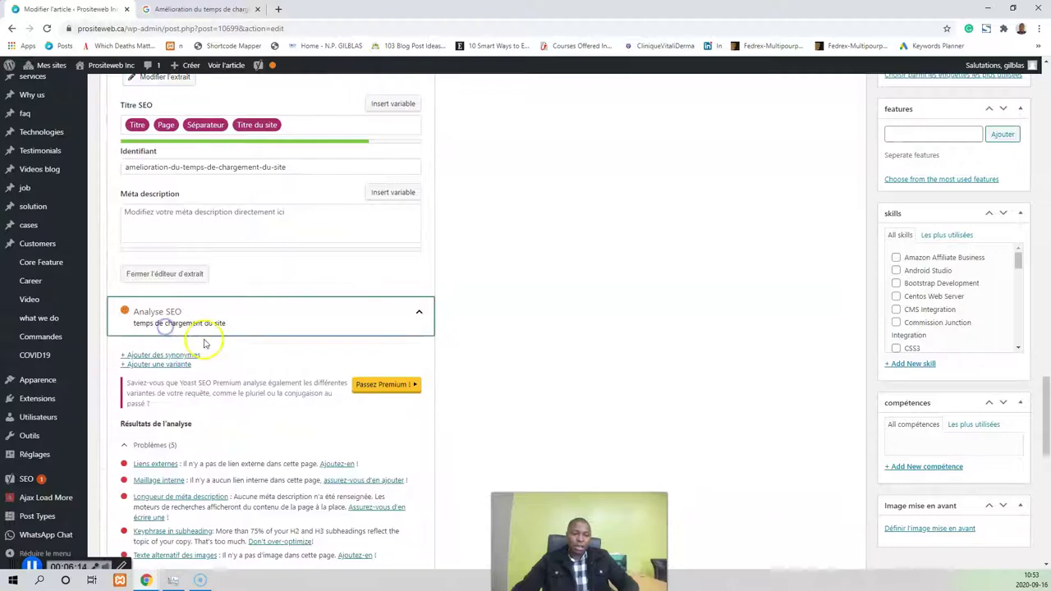
scroll(197, 329, down, 3)
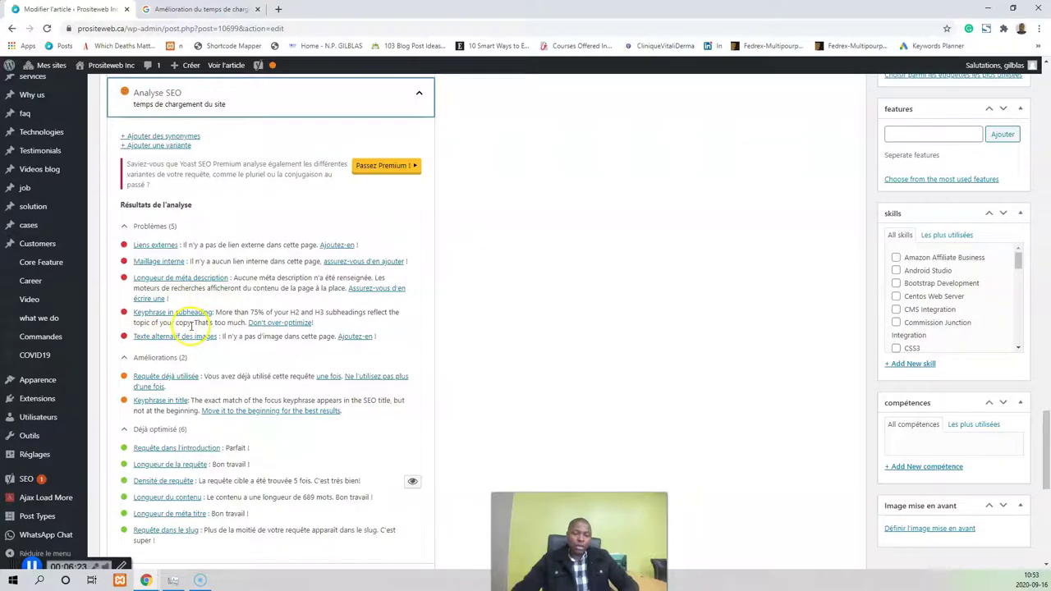
Replace the variables in the Yoast SEO title with the copied article title "Amélioration du temps de chargement du site"
scroll(197, 324, up, 5)
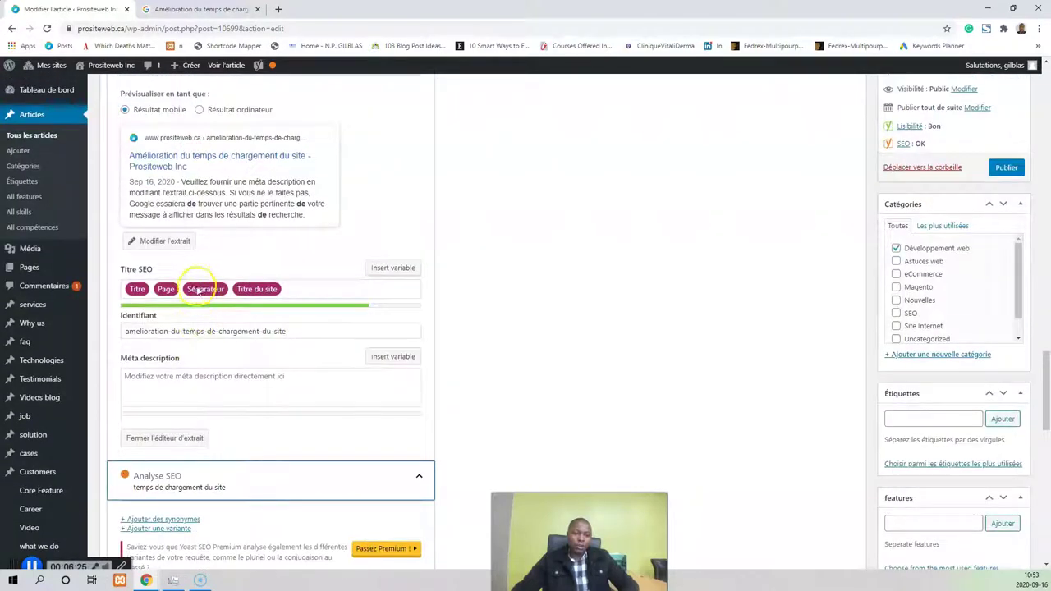
click(286, 289)
scroll(117, 305, up, 10)
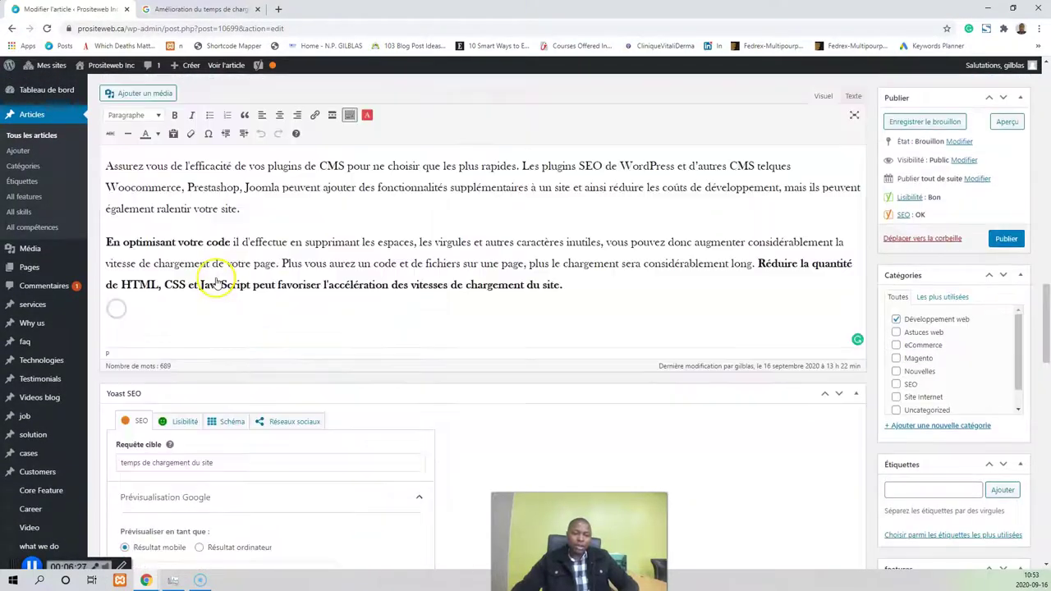
scroll(217, 277, up, 10)
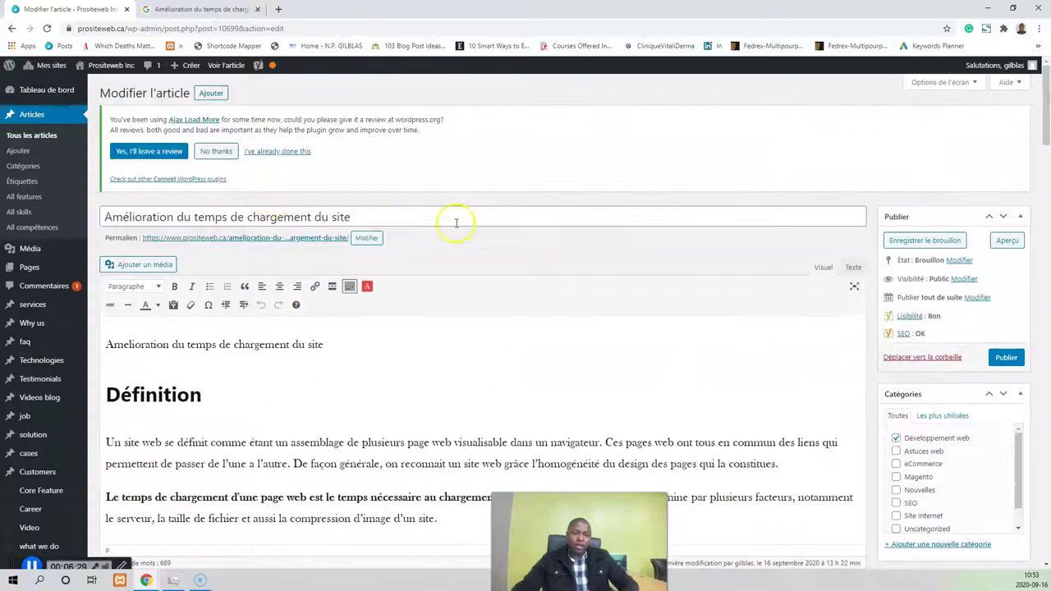
drag(403, 223, 93, 220)
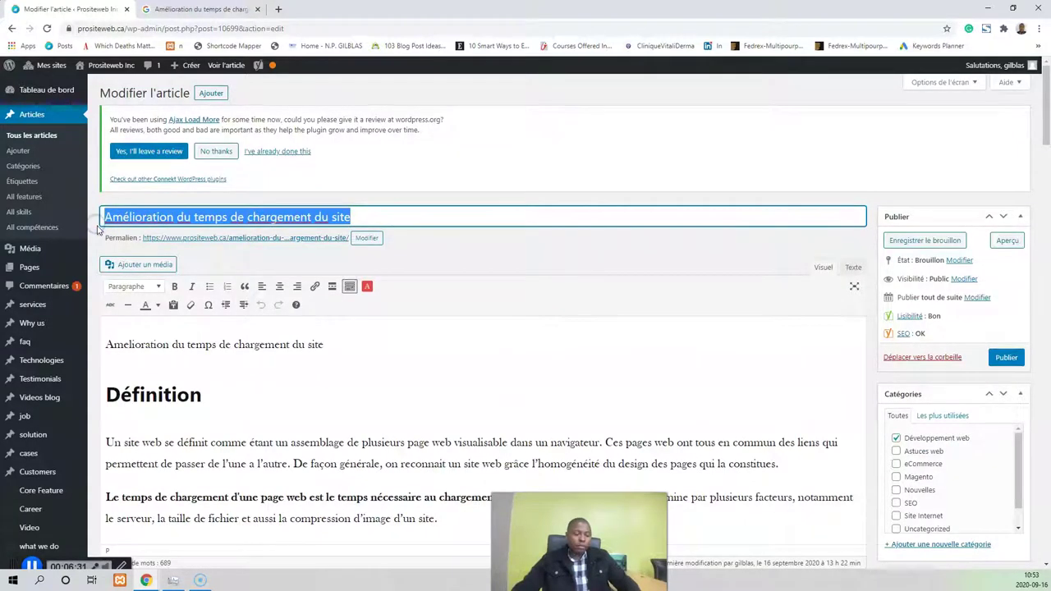
scroll(220, 305, down, 5)
scroll(230, 329, down, 10)
scroll(270, 332, up, 1)
click(292, 340)
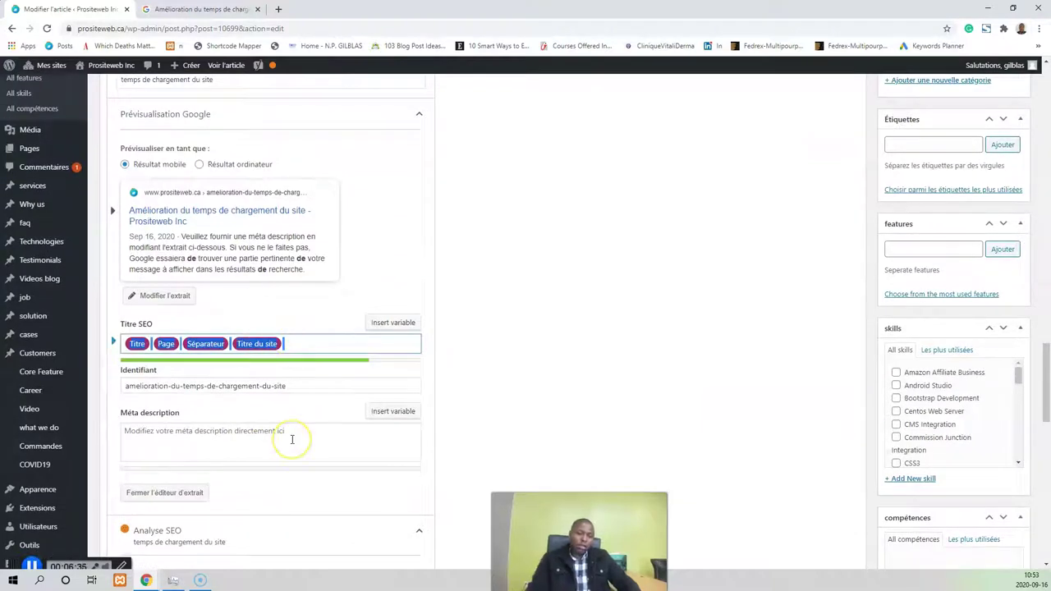
key(BackSpace)
key(BackSpace)
key(BackSpace)
key(BackSpace)
key(ctrl+v)
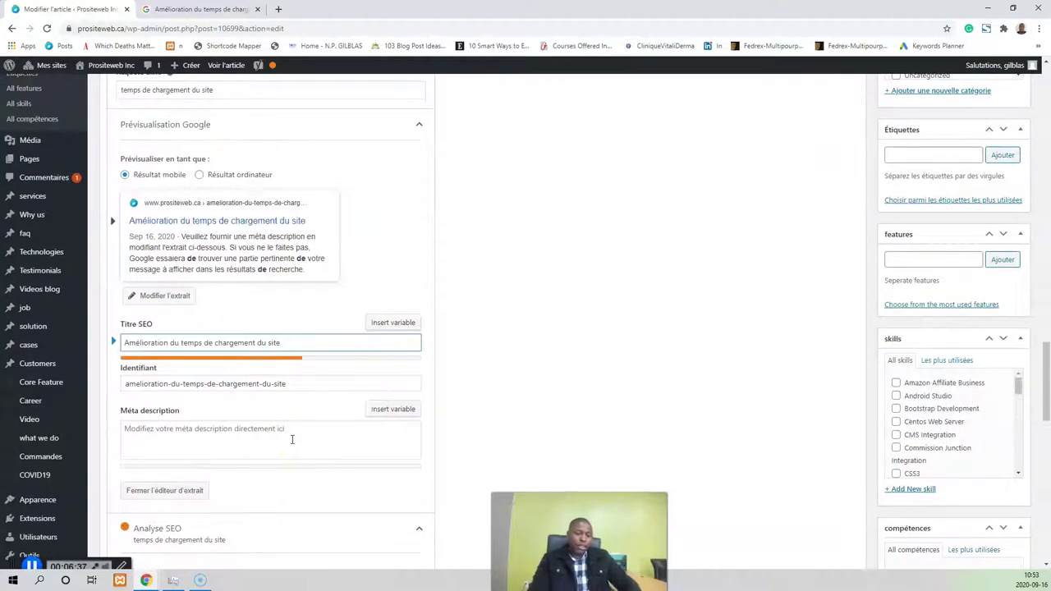
Append "| Conseil Pratique" to the Yoast SEO title
text(| )
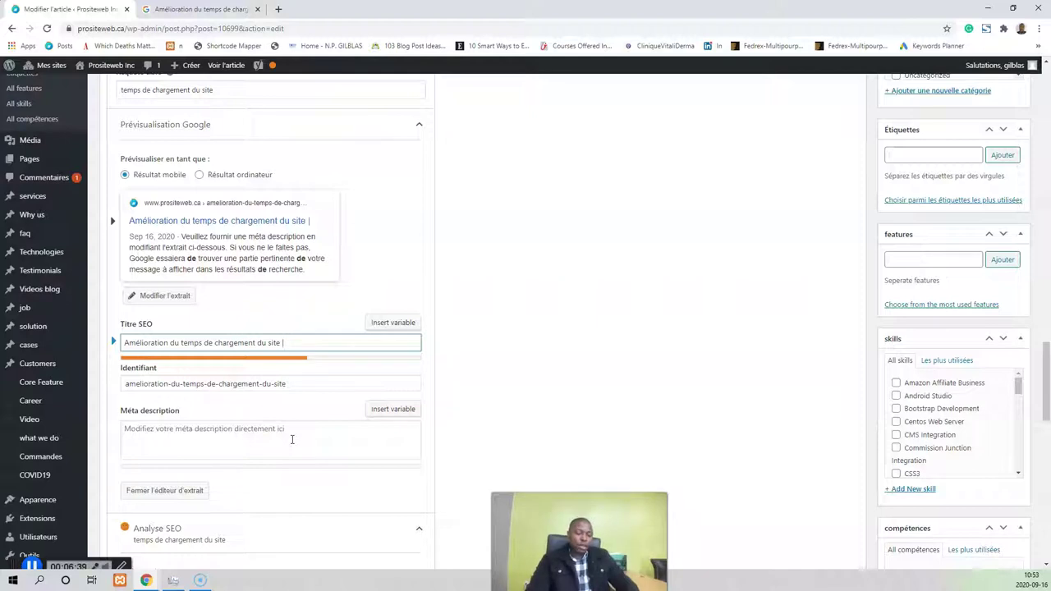
text(Conseil Pratique)
Write the meta description "Aimeriez vous améliorer le temps de chargement de votre site? Cet article vous donne des conseils pour y parvenir."
scroll(328, 402, down, 2)
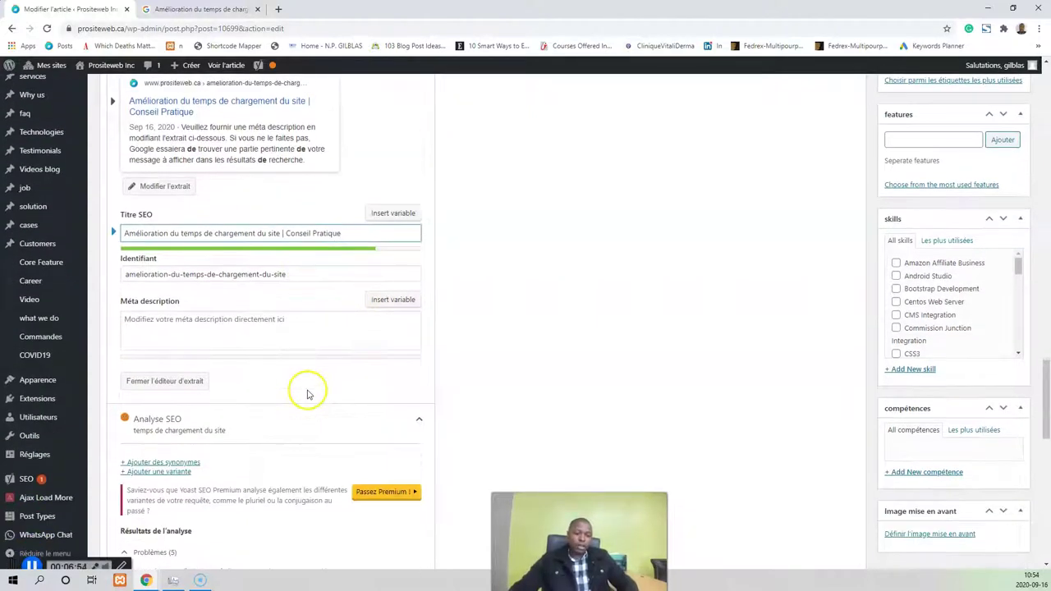
click(181, 328)
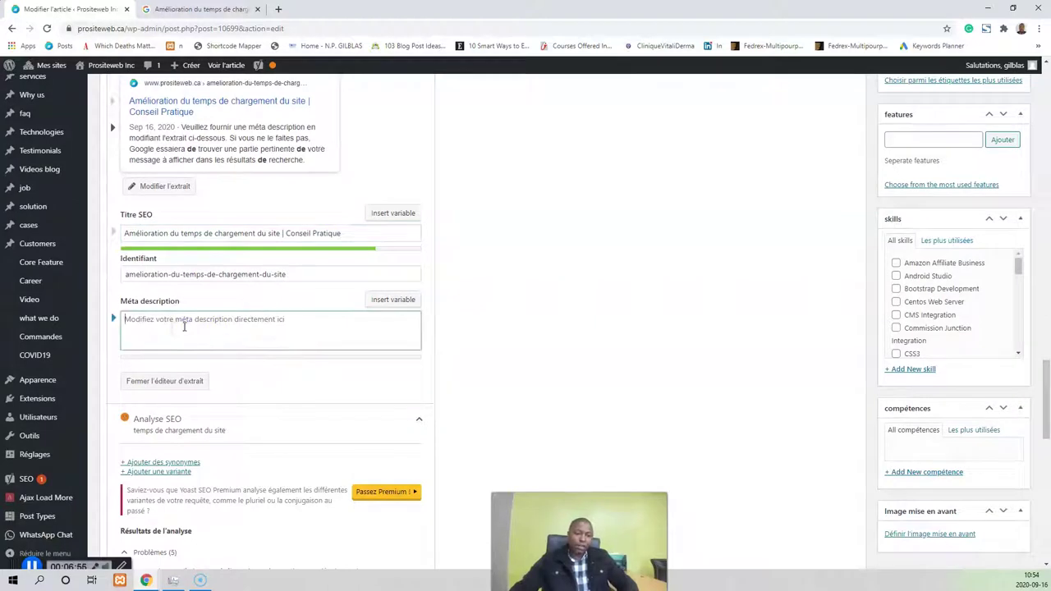
text(Aime)
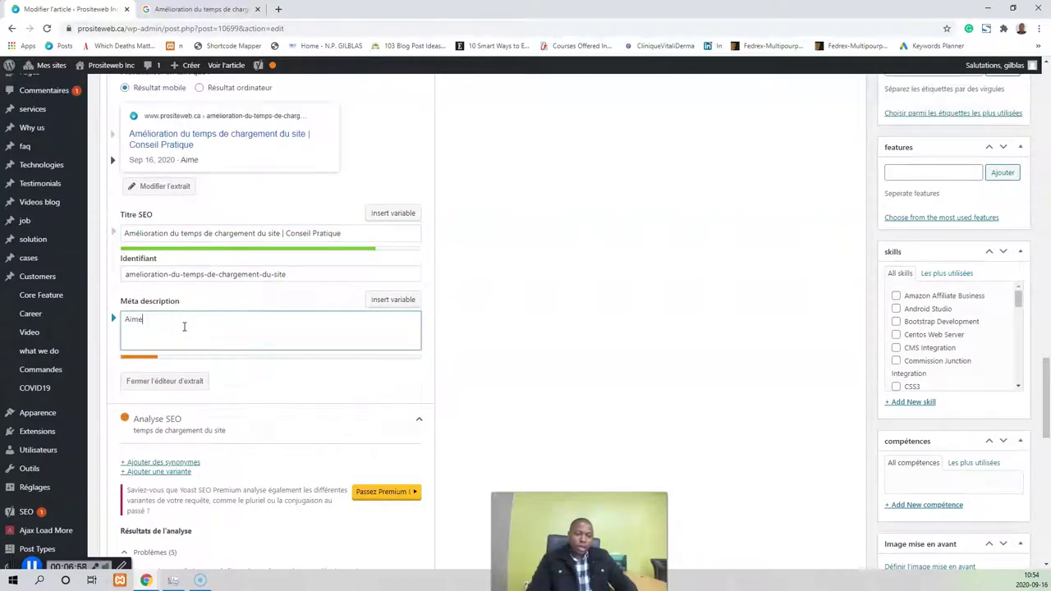
text(rie)
key(BackSpace)
text(iez vous améliorer le temps de chargement de)
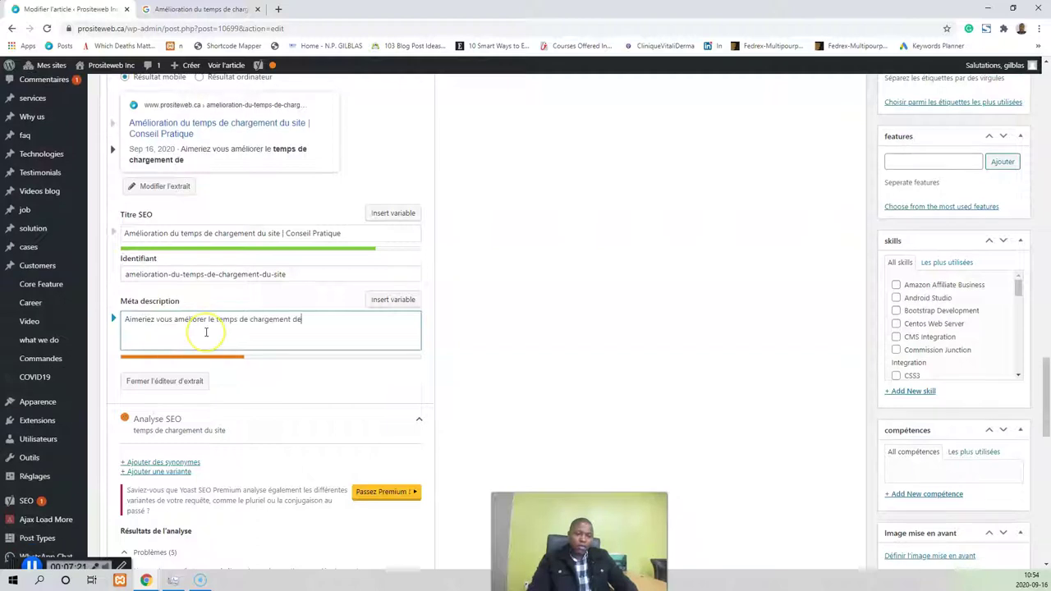
text( votre site)
text(? Cet article vous donne des conseils pour y parvenir.)
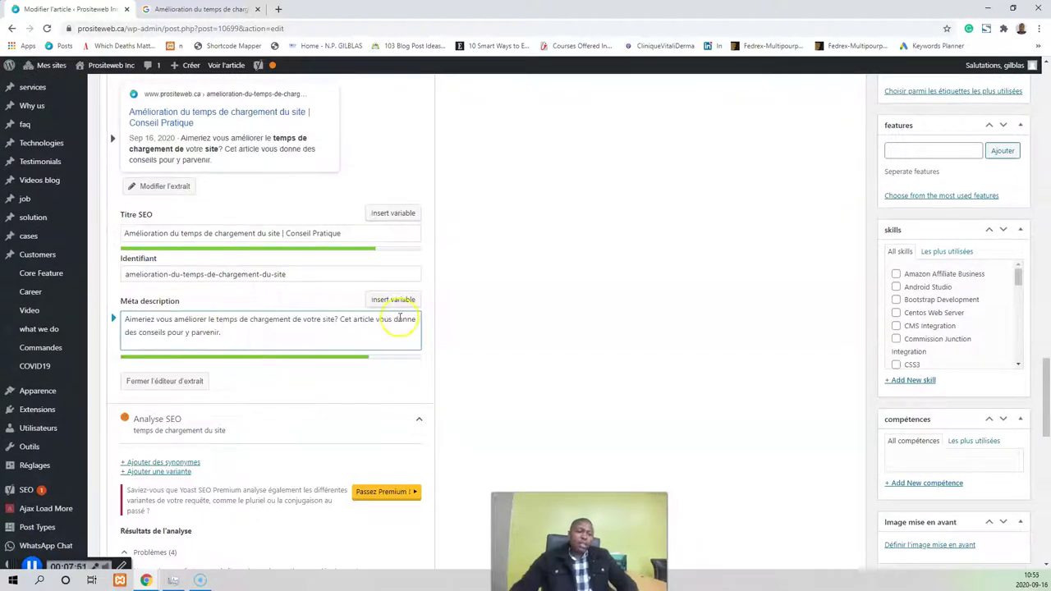
Review the Google snippet preview and the problems and improvements listed in the Yoast SEO analysis
scroll(398, 317, down, 1)
scroll(403, 188, up, 3)
scroll(403, 183, down, 3)
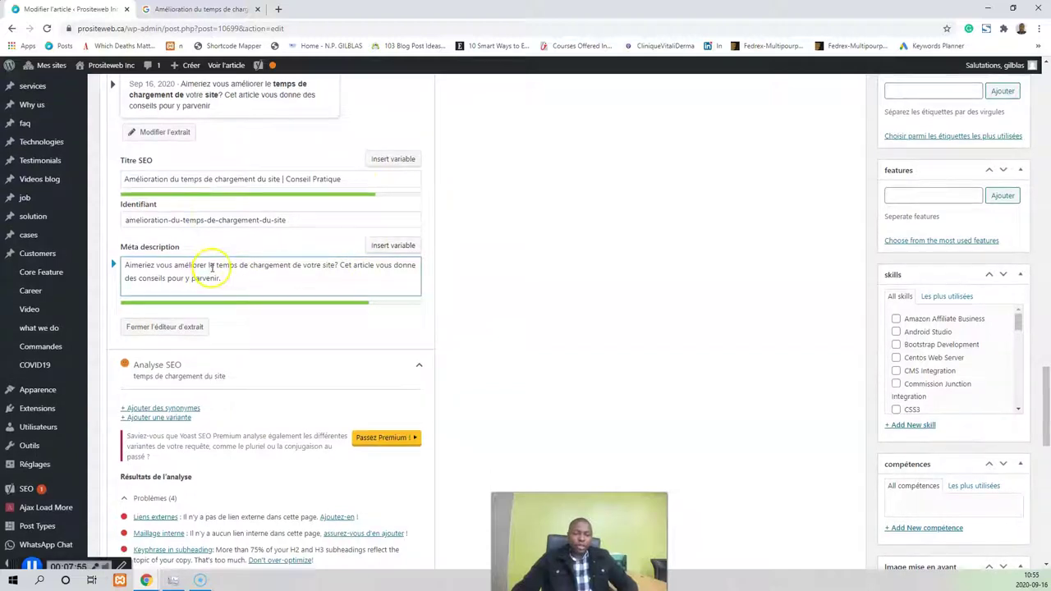
scroll(209, 275, up, 1)
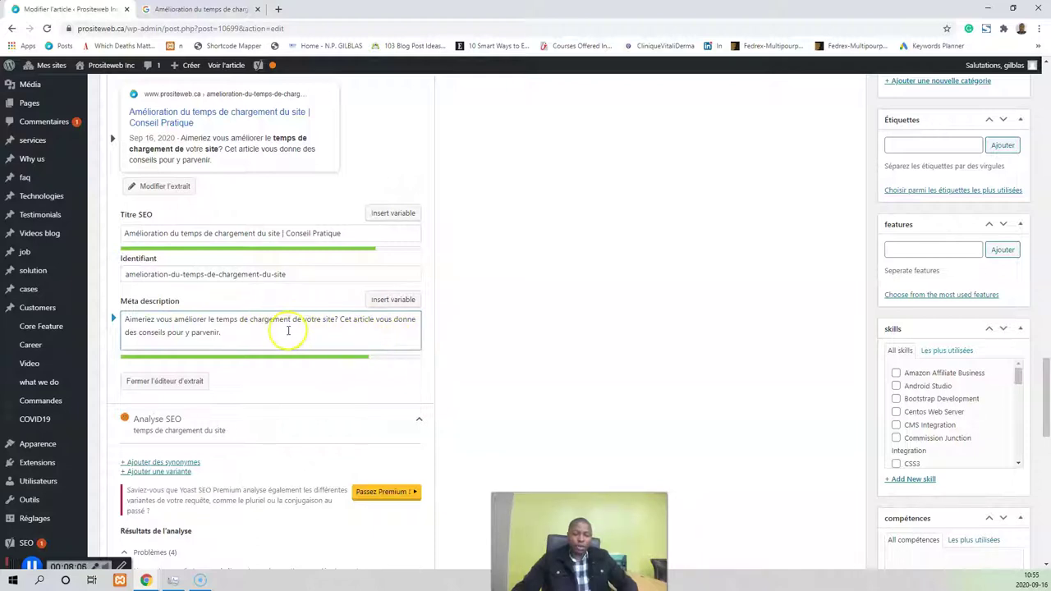
scroll(256, 334, down, 3)
scroll(253, 341, down, 2)
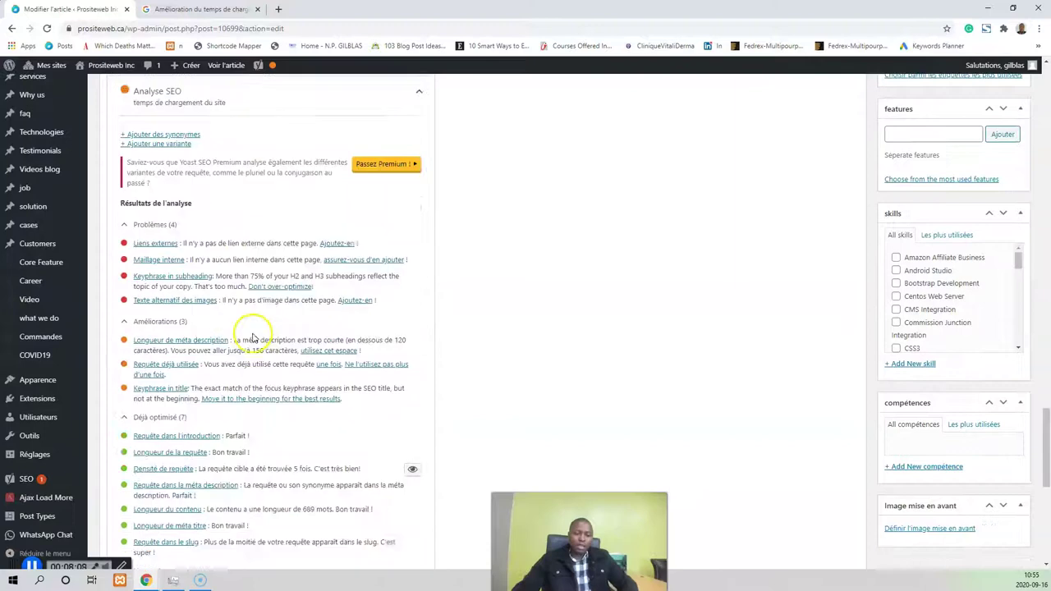
scroll(205, 271, up, 9)
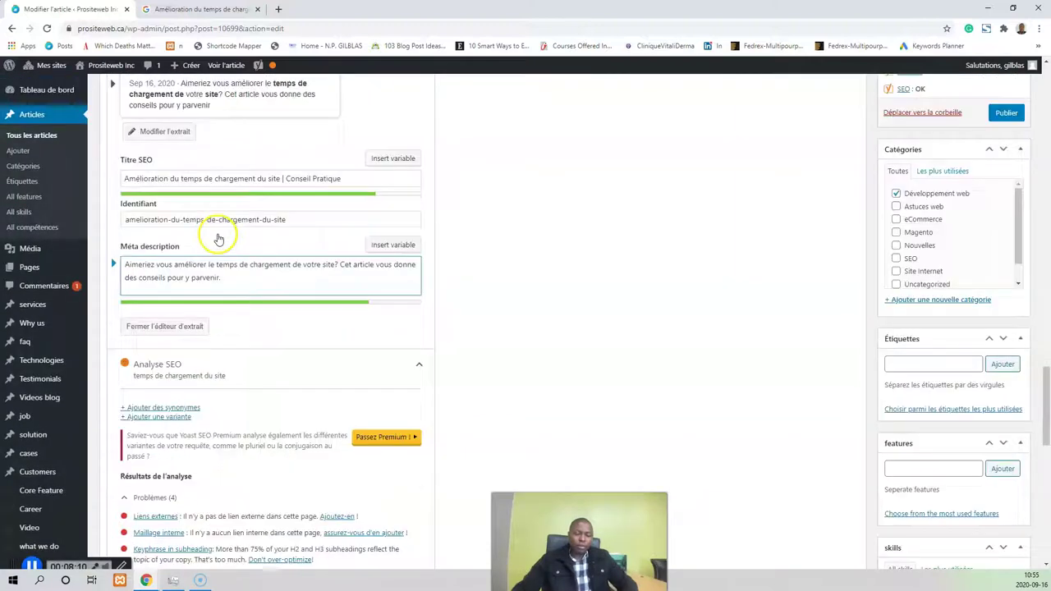
scroll(226, 279, down, 5)
scroll(222, 283, down, 2)
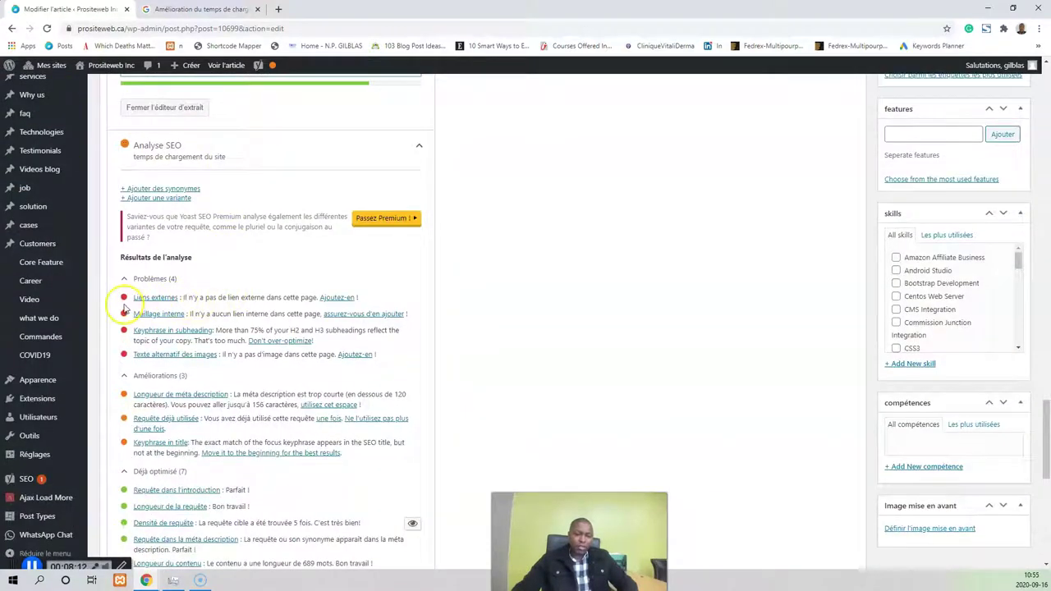
Add the line "Voici quelques liens qui peuvent aider" below the last paragraph of the article
scroll(168, 307, up, 15)
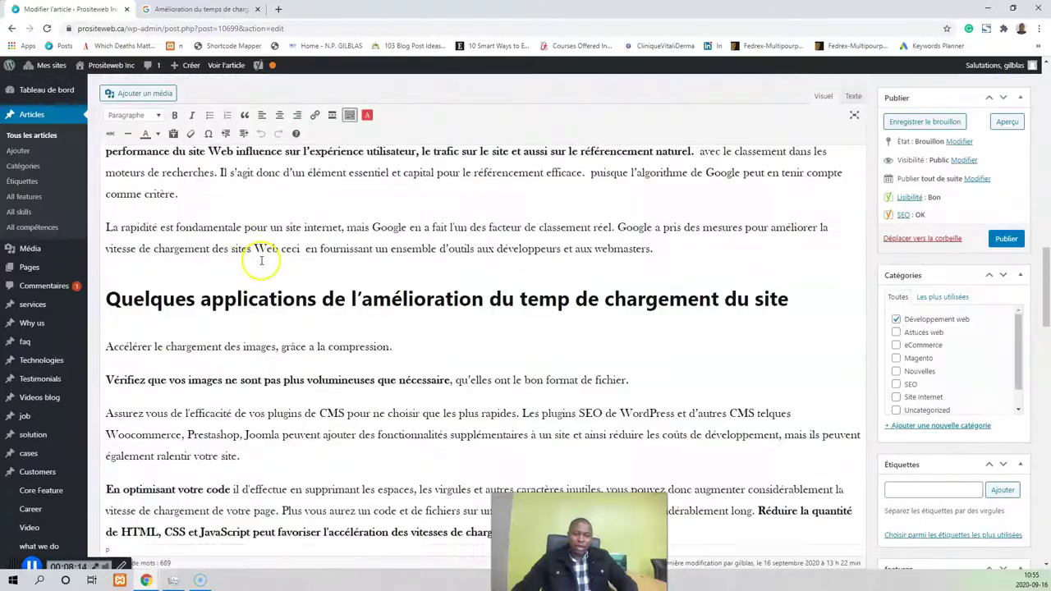
scroll(274, 259, up, 10)
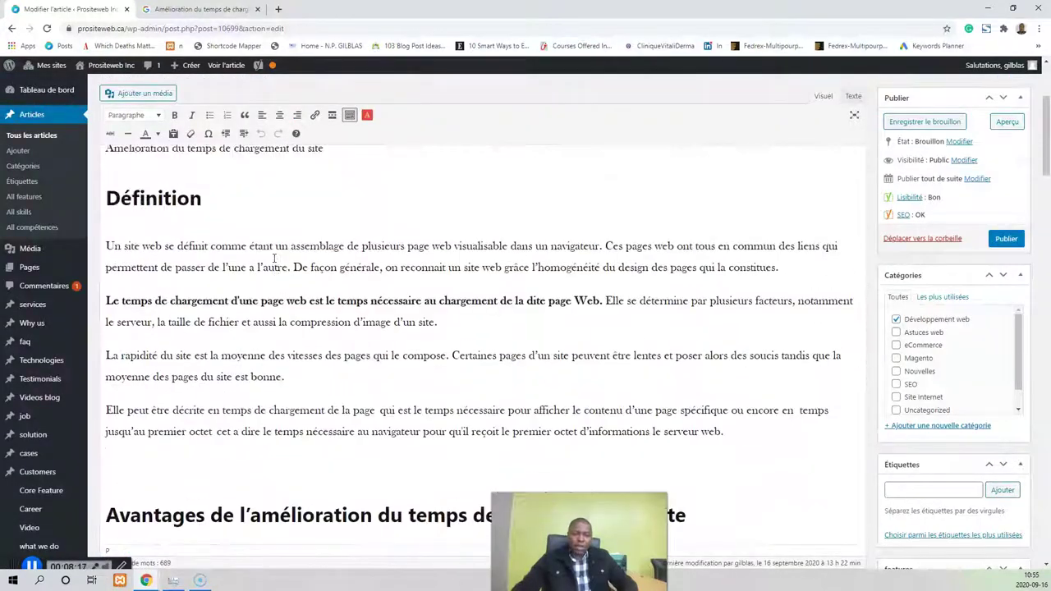
scroll(236, 358, down, 2)
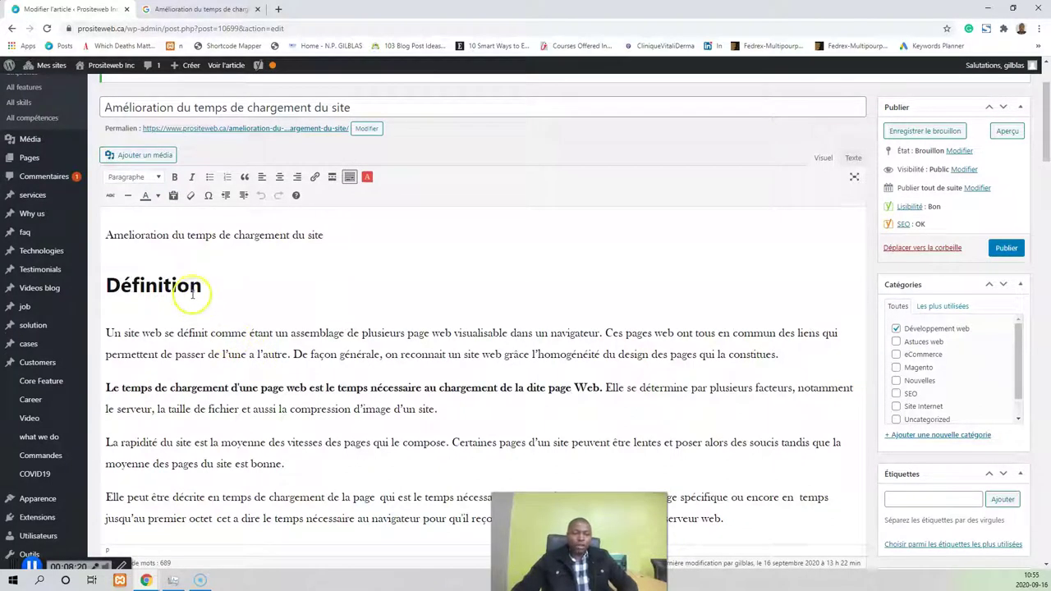
click(353, 240)
scroll(340, 263, down, 2)
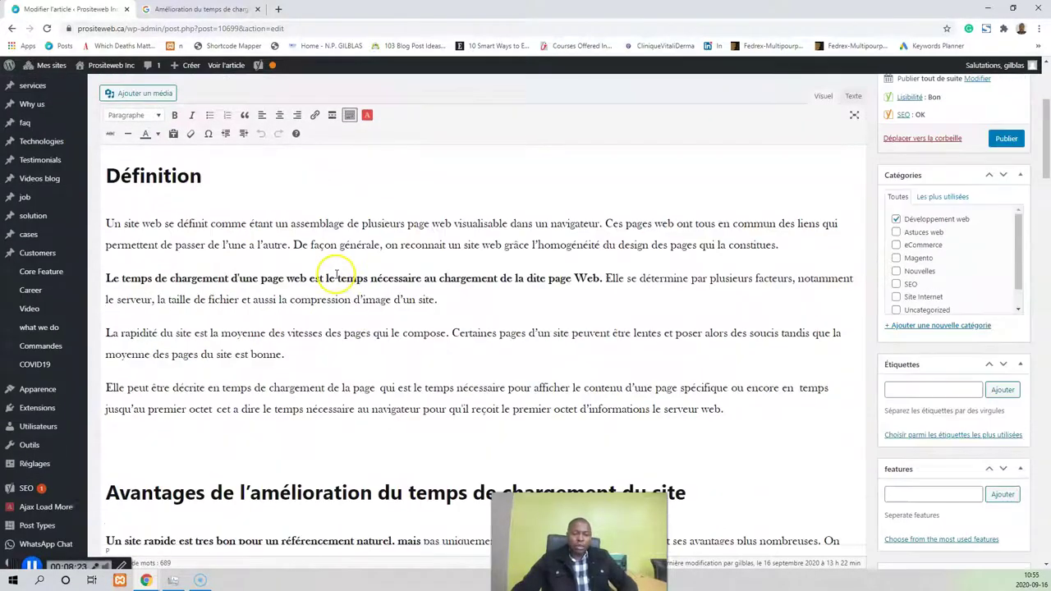
scroll(336, 275, up, 1)
scroll(184, 297, down, 15)
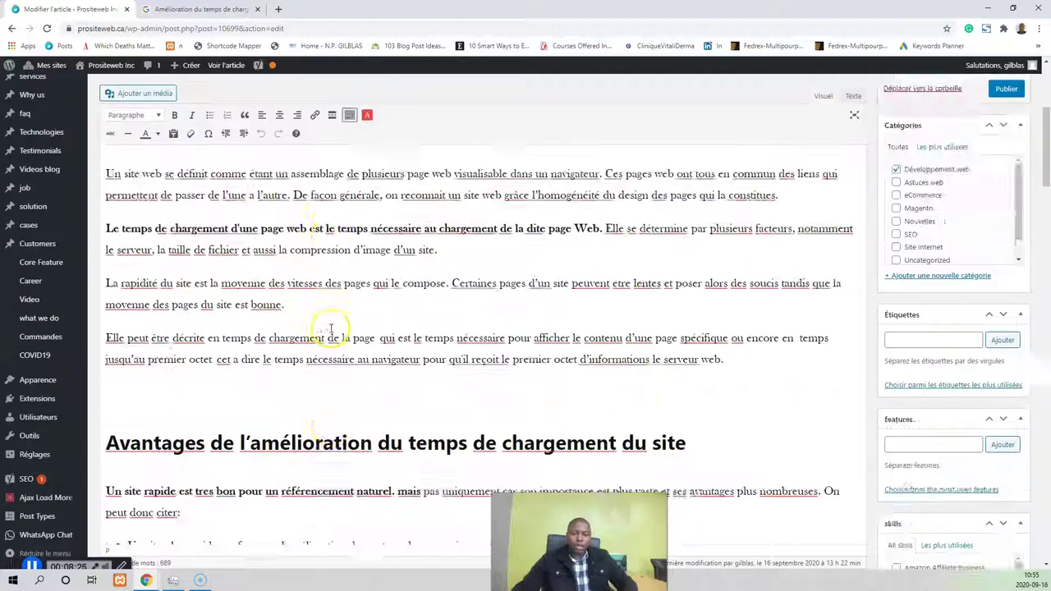
scroll(318, 331, down, 3)
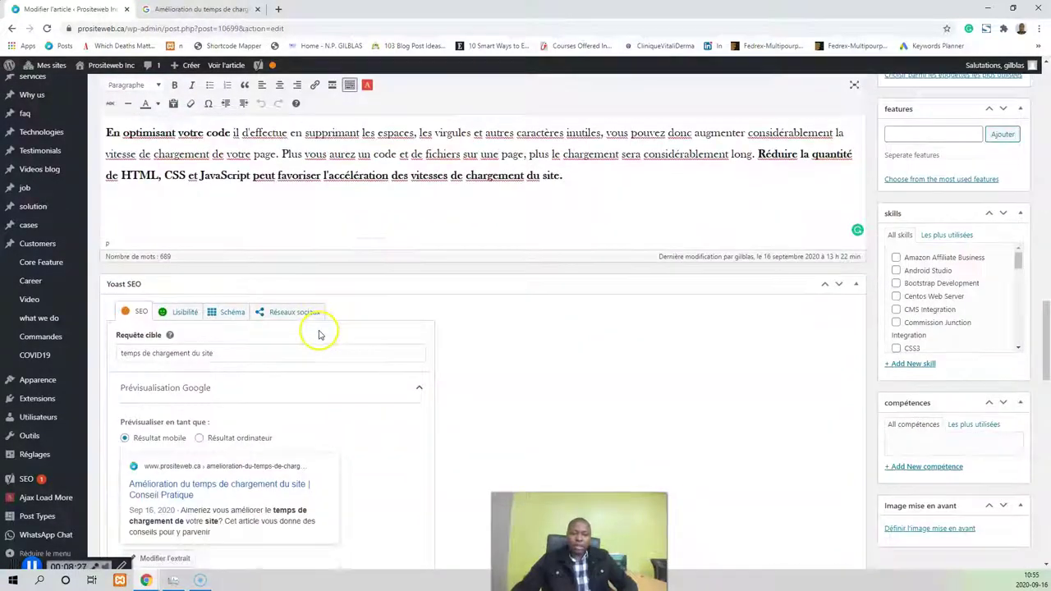
scroll(386, 308, up, 1)
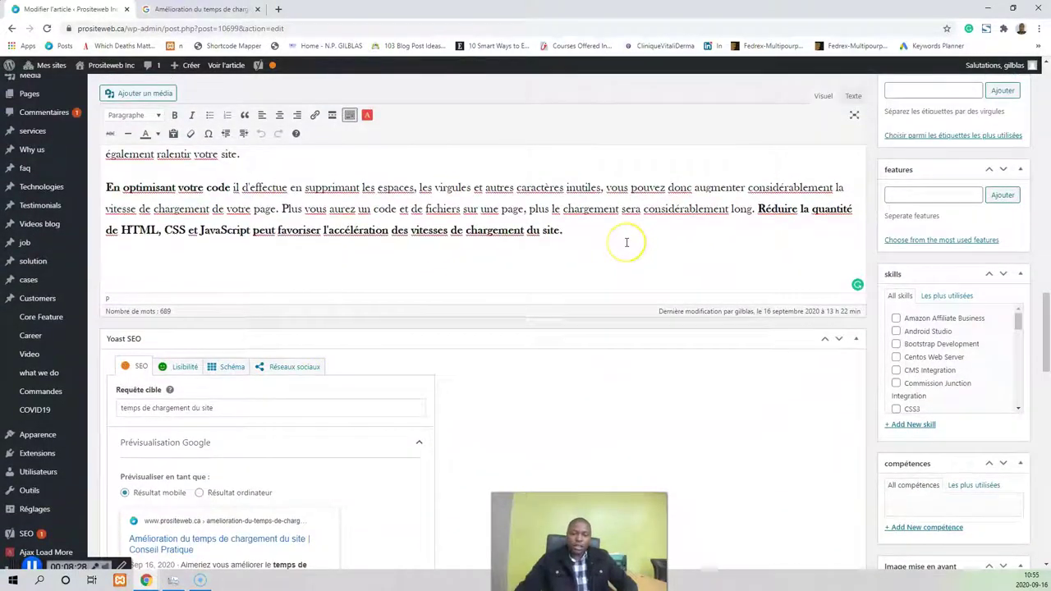
key(Return)
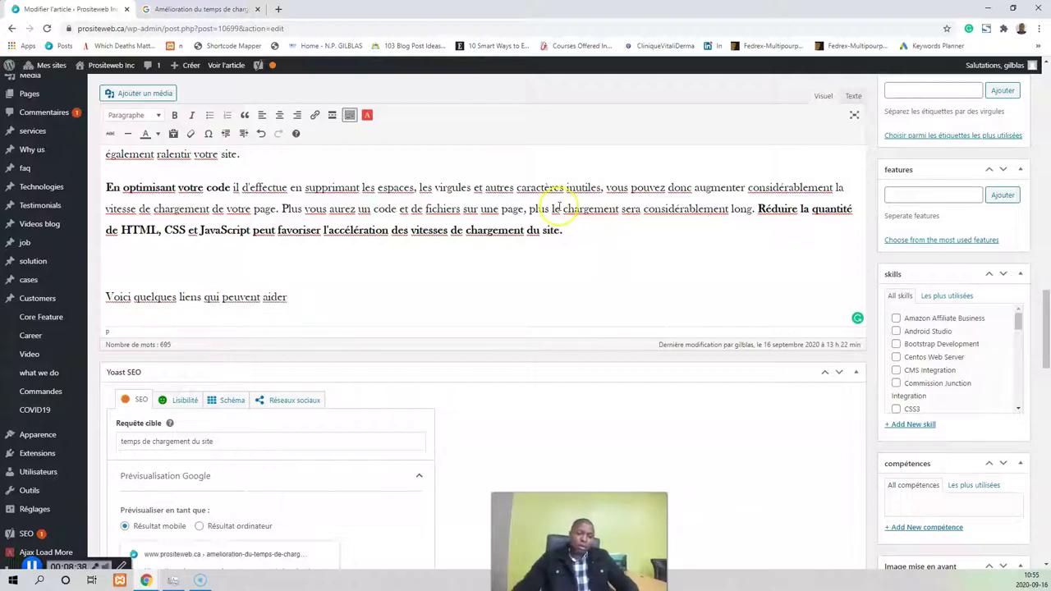
Format the line "Voici quelques liens qui peuvent aider" as a Titre 3 heading
drag(317, 288, 62, 285)
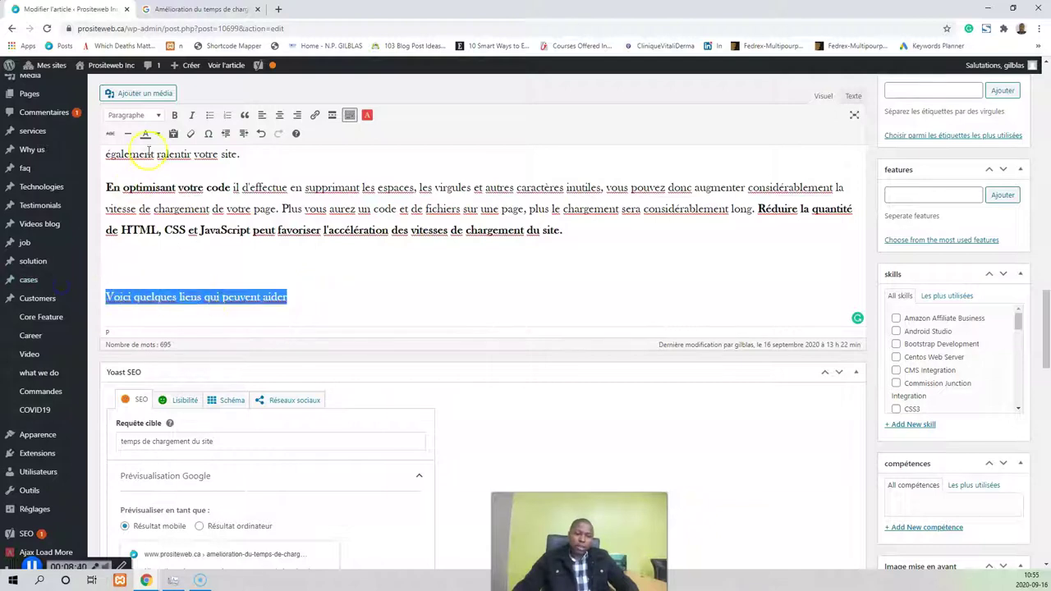
click(137, 116)
click(162, 239)
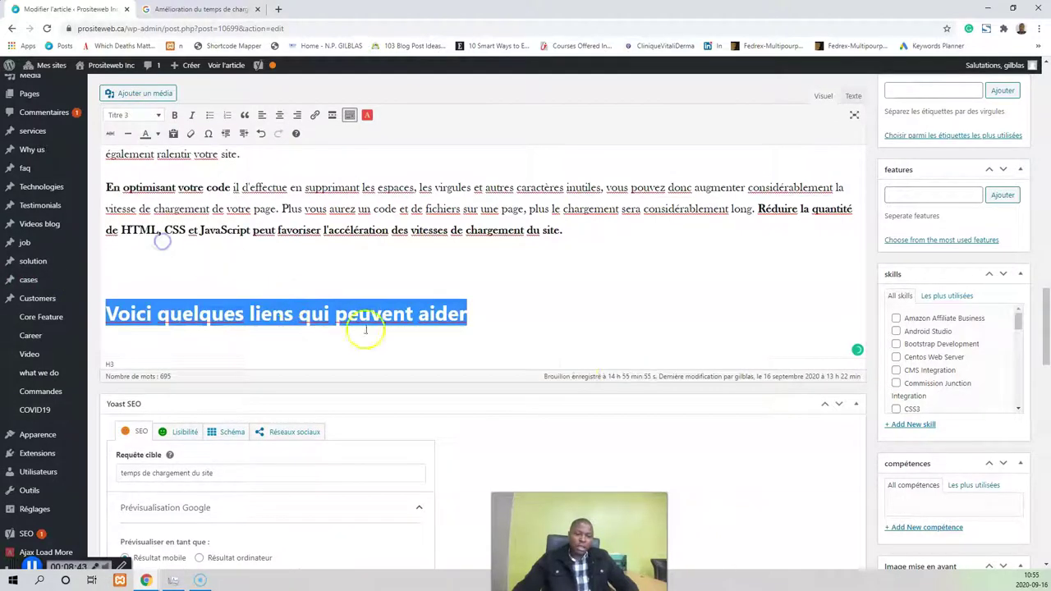
Under the links heading, write "Si vous voulez améliorer le performance de votre site ou le temps de chargement, vous pouvez visiter le site gtmetrix."
click(511, 322)
key(Return)
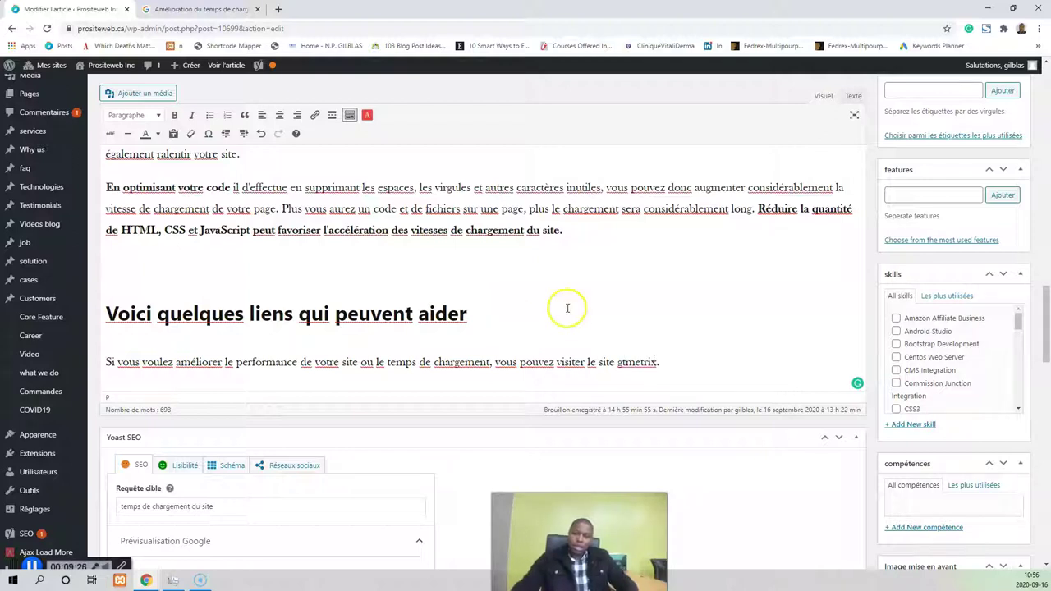
Find the GTmetrix website in a new browser tab and link the word "gtmetrix" in the article to its address
click(280, 10)
text(gt)
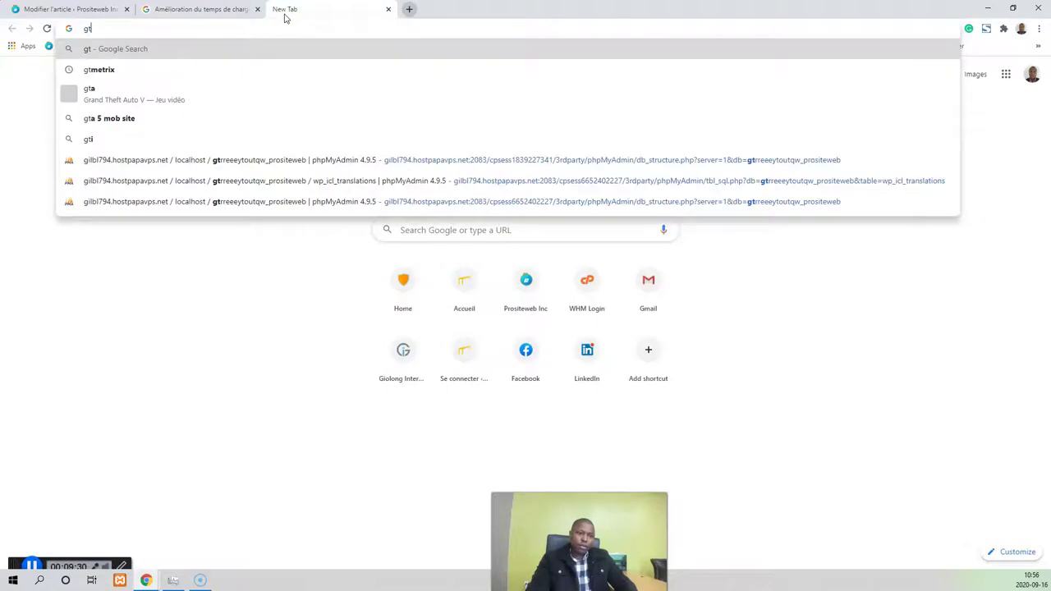
click(98, 69)
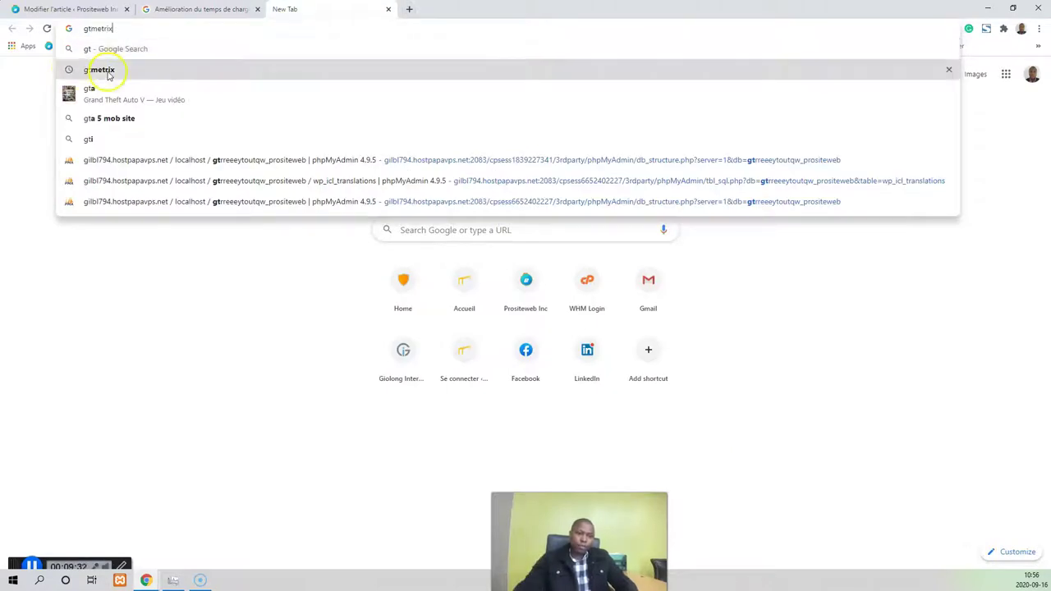
click(188, 171)
click(165, 29)
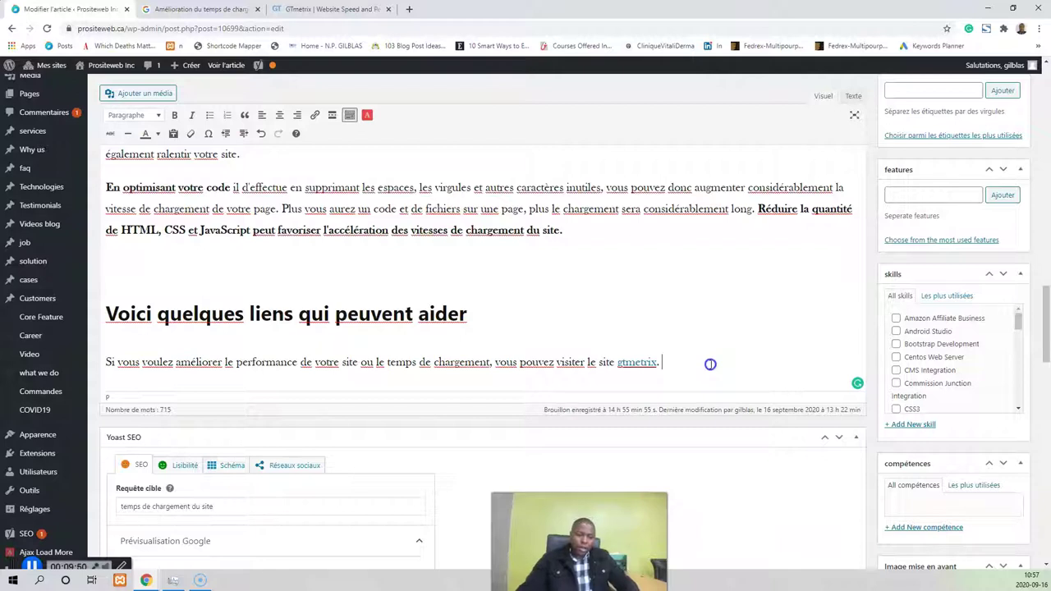
Check the Yoast SEO analysis for the problems remaining after adding the external link
scroll(698, 369, down, 6)
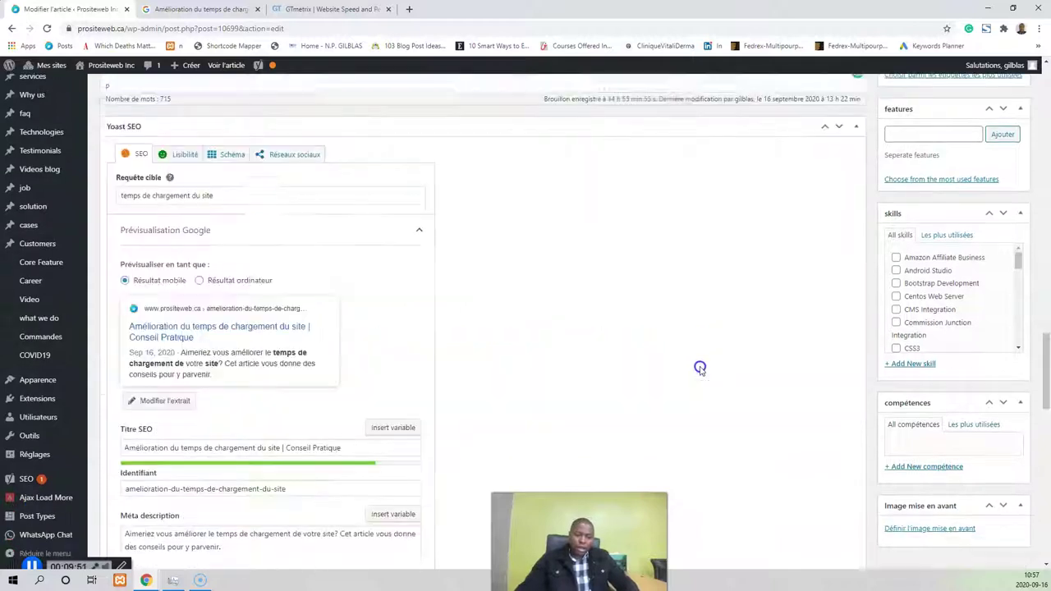
scroll(693, 379, down, 5)
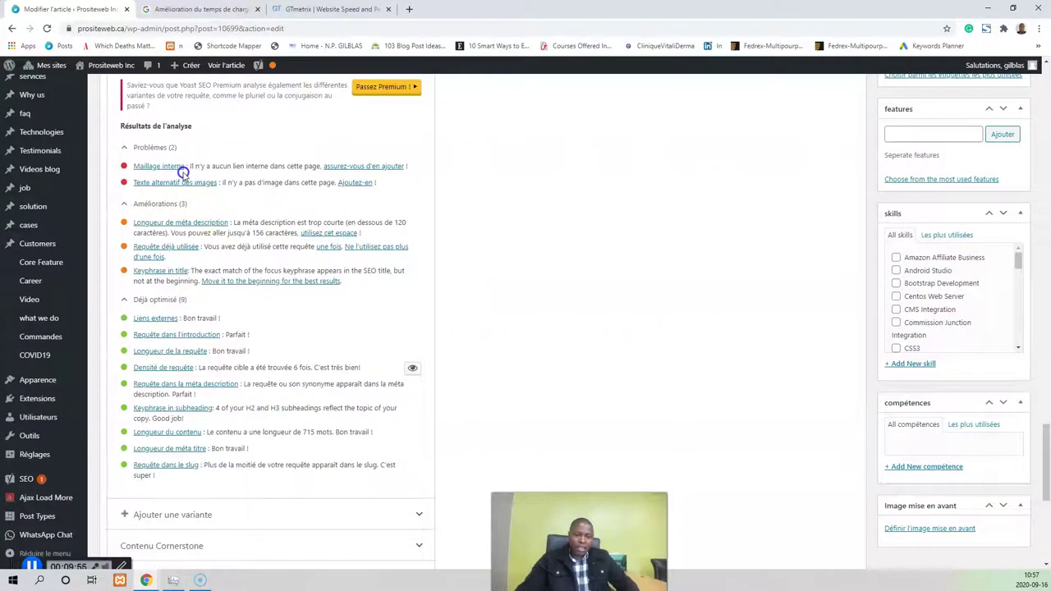
scroll(210, 183, up, 15)
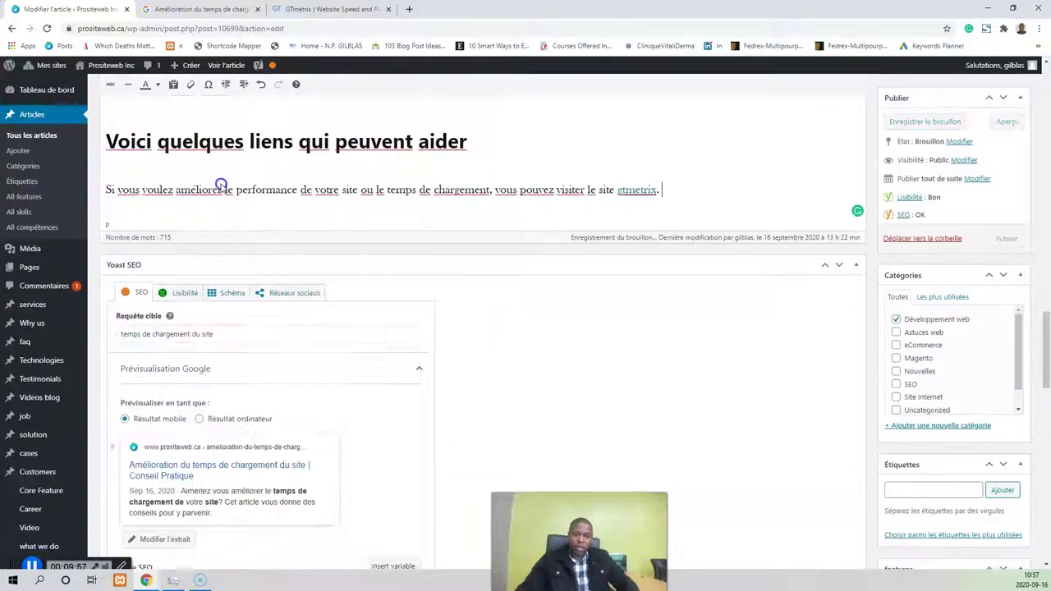
Open the contact page of prositeweb.ca in a new browser tab and use its address for an internal link in the article
click(276, 132)
click(407, 12)
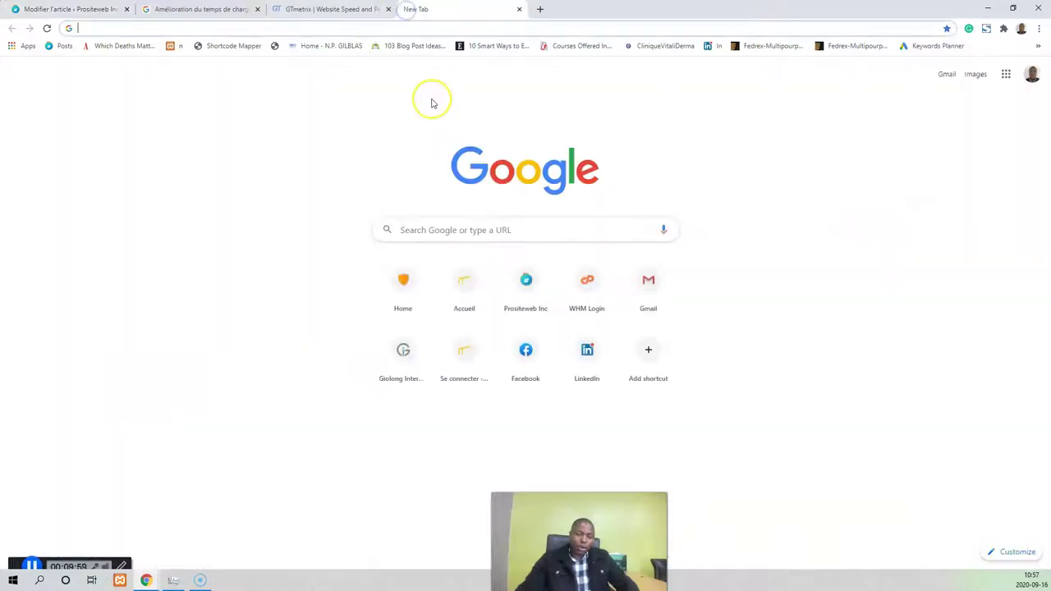
text(pros)
key(Return)
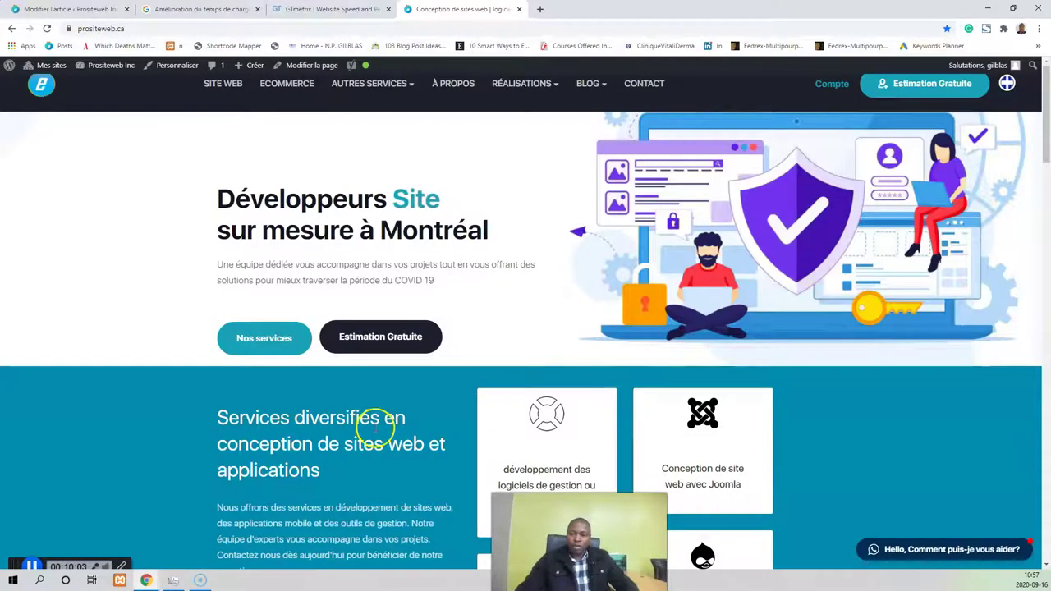
click(651, 85)
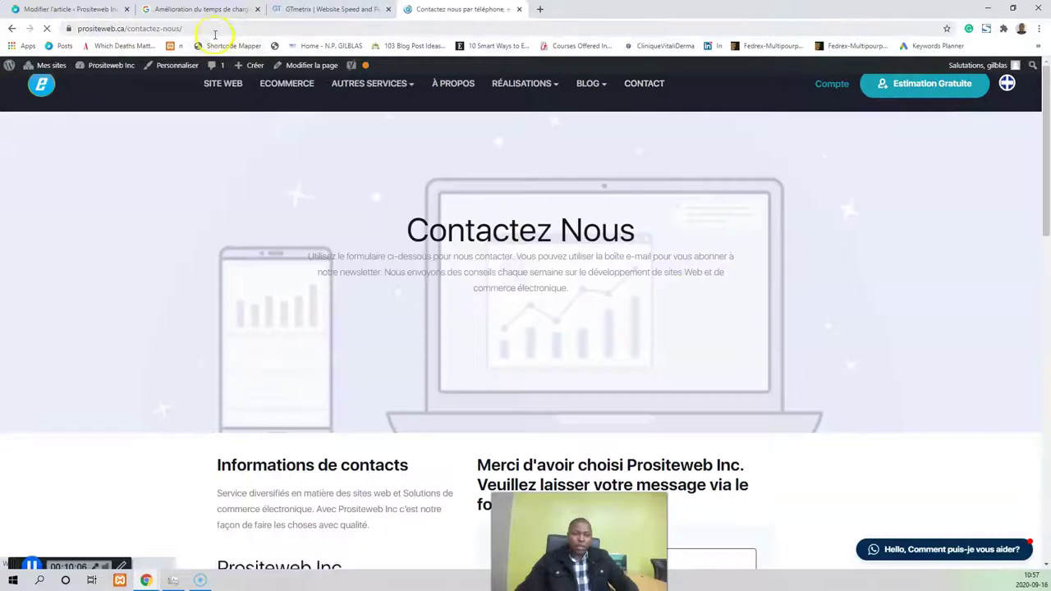
click(218, 29)
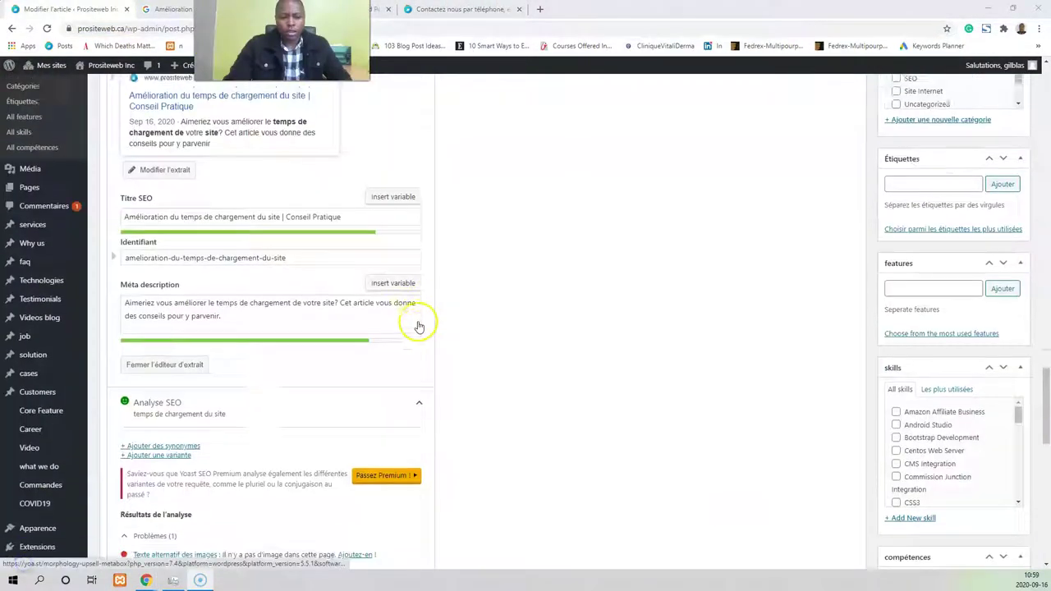
Review the remaining Yoast SEO analysis results and locate the article's featured image section
scroll(418, 324, down, 5)
scroll(420, 324, up, 1)
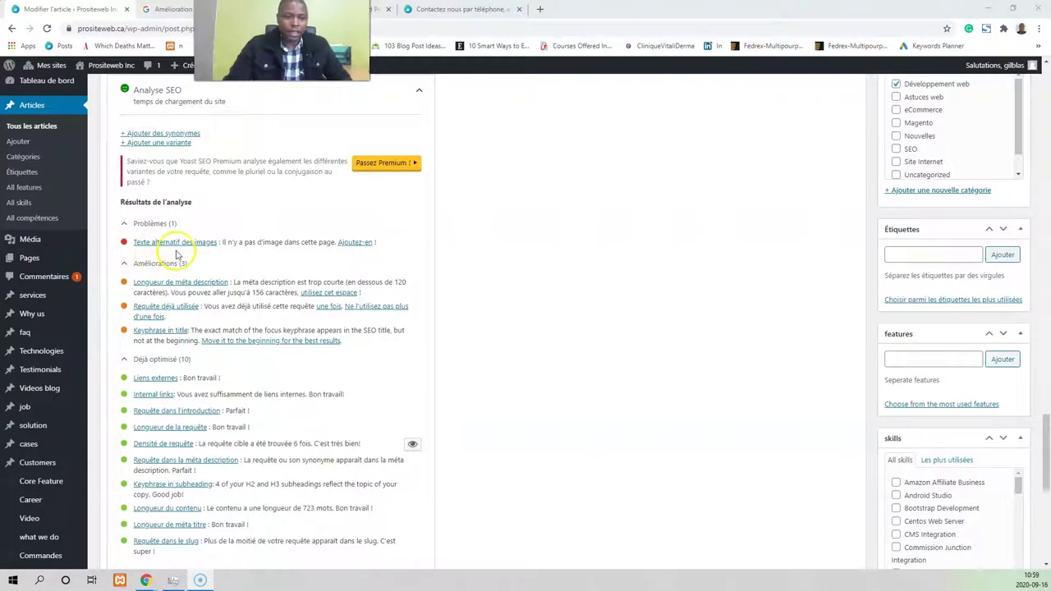
scroll(980, 356, down, 5)
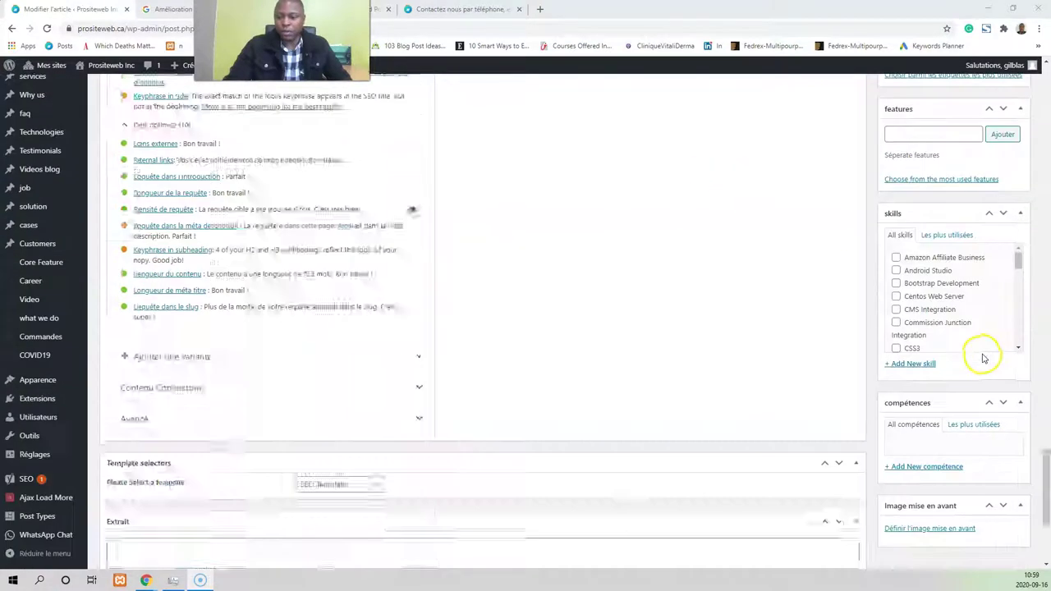
scroll(976, 365, down, 1)
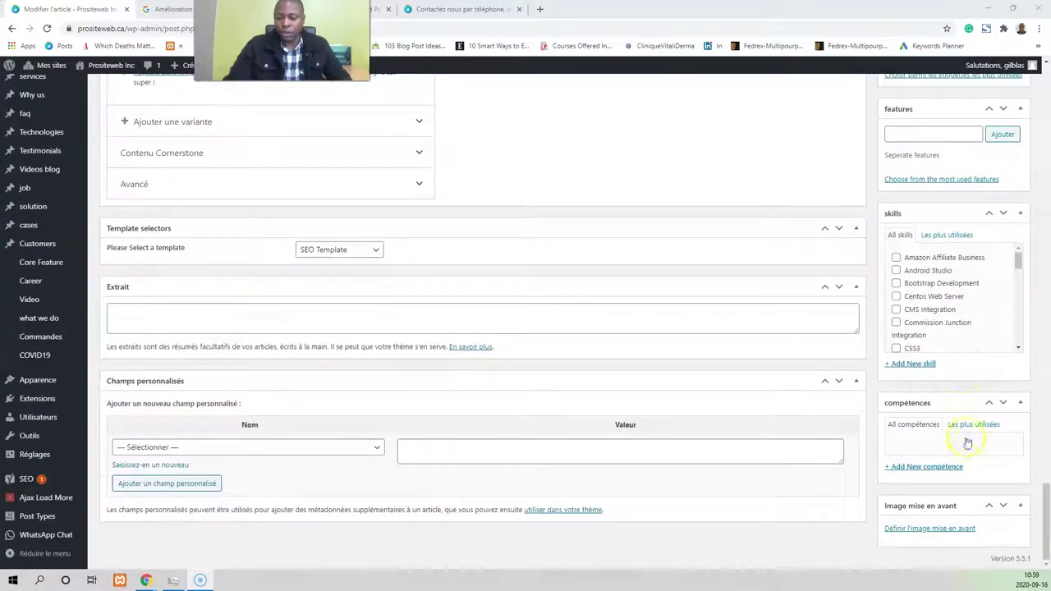
Set the website-development-ser-scaled.jpg illustration from the media library as the article's featured image
click(928, 532)
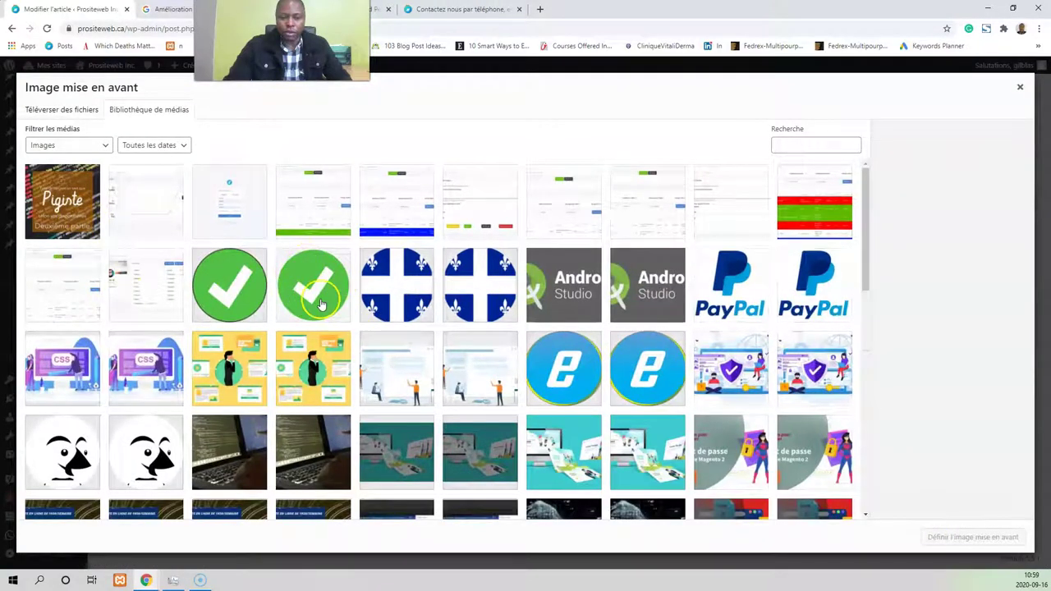
click(137, 389)
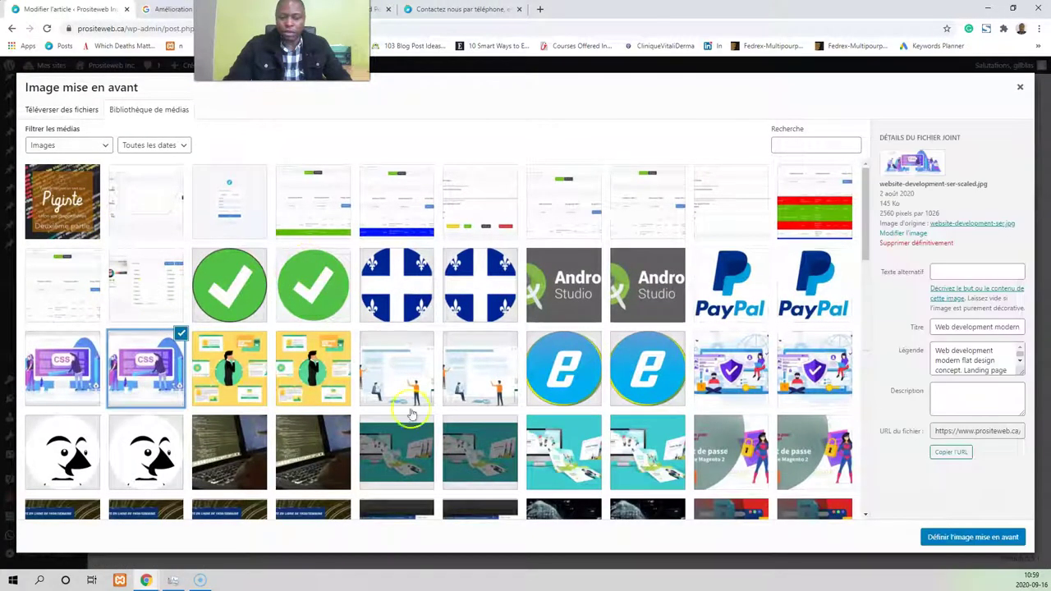
click(957, 537)
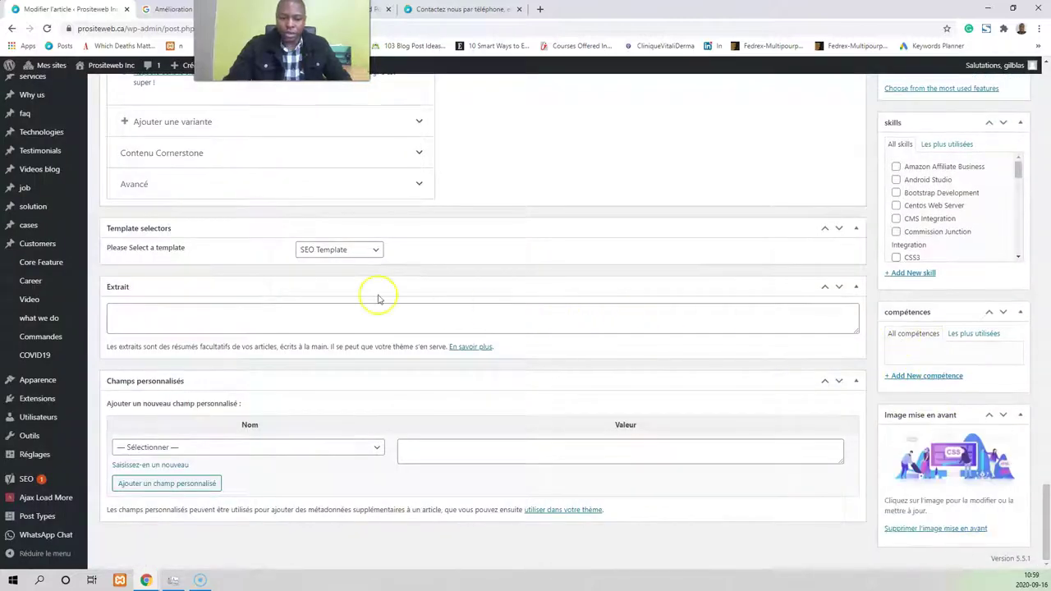
Copy the article title "Amélioration du temps de chargement du site" and use it as the featured image's alternative text
scroll(328, 300, up, 3)
scroll(297, 303, up, 15)
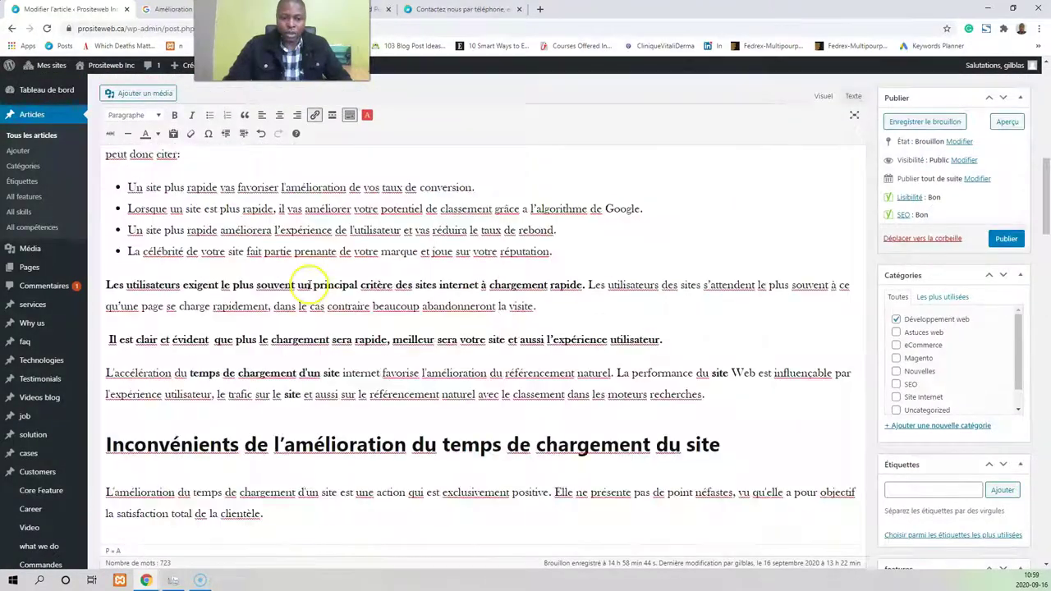
drag(374, 214, 18, 210)
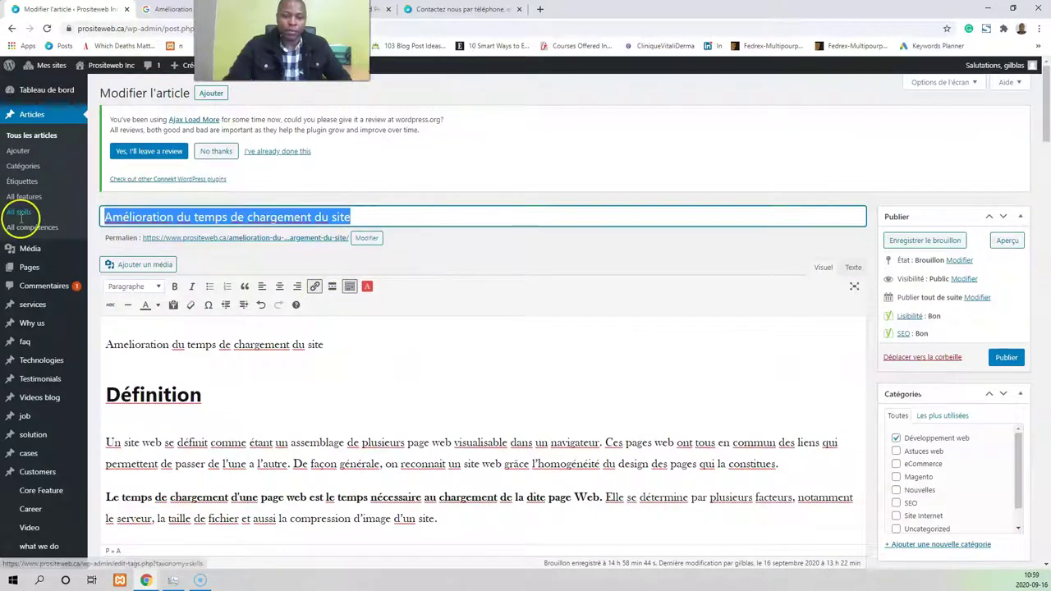
scroll(984, 460, down, 10)
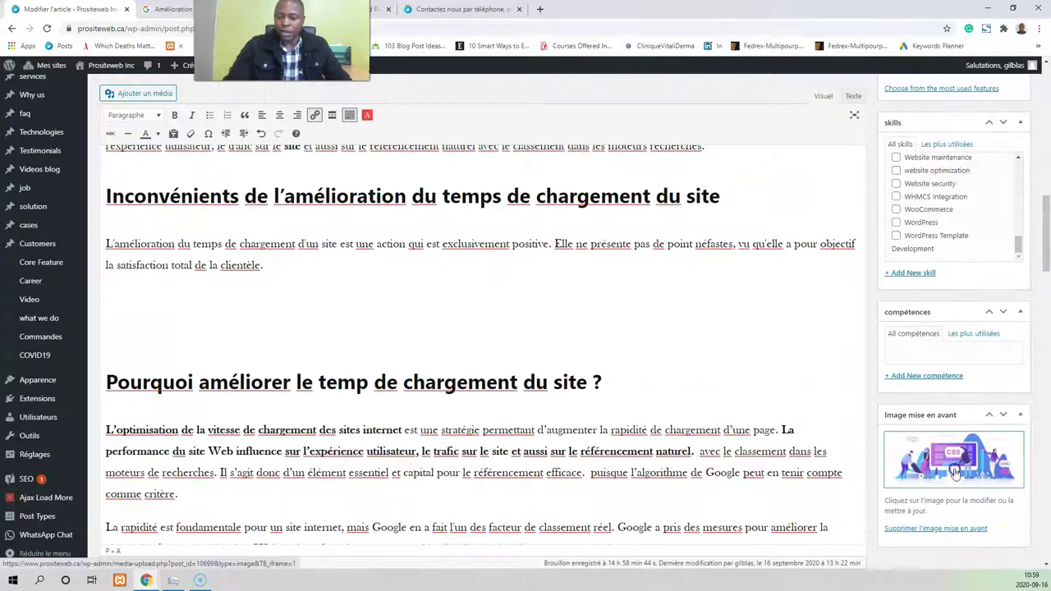
click(956, 472)
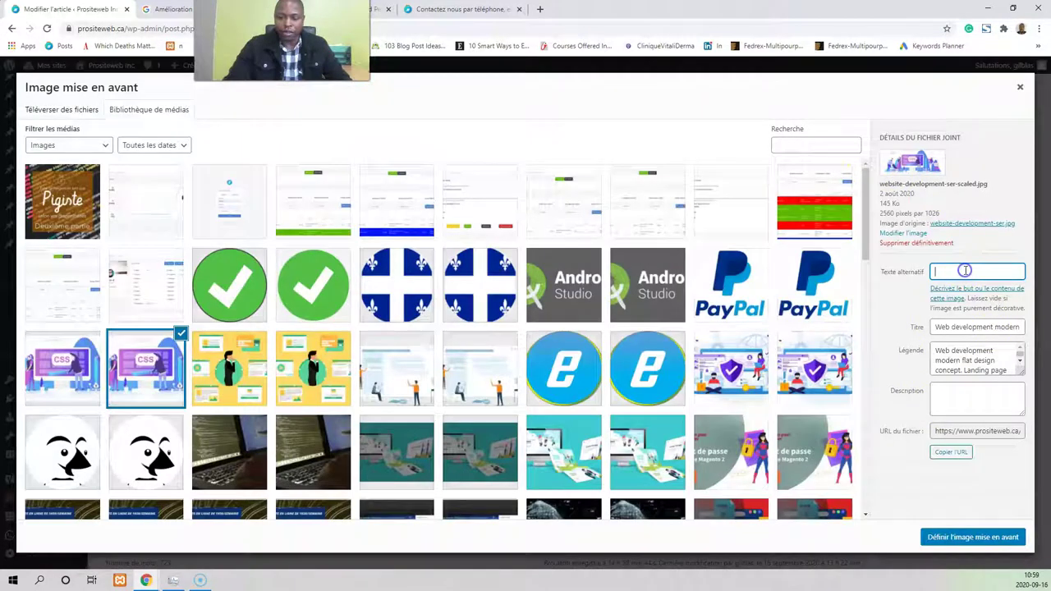
key(ctrl+v)
click(977, 537)
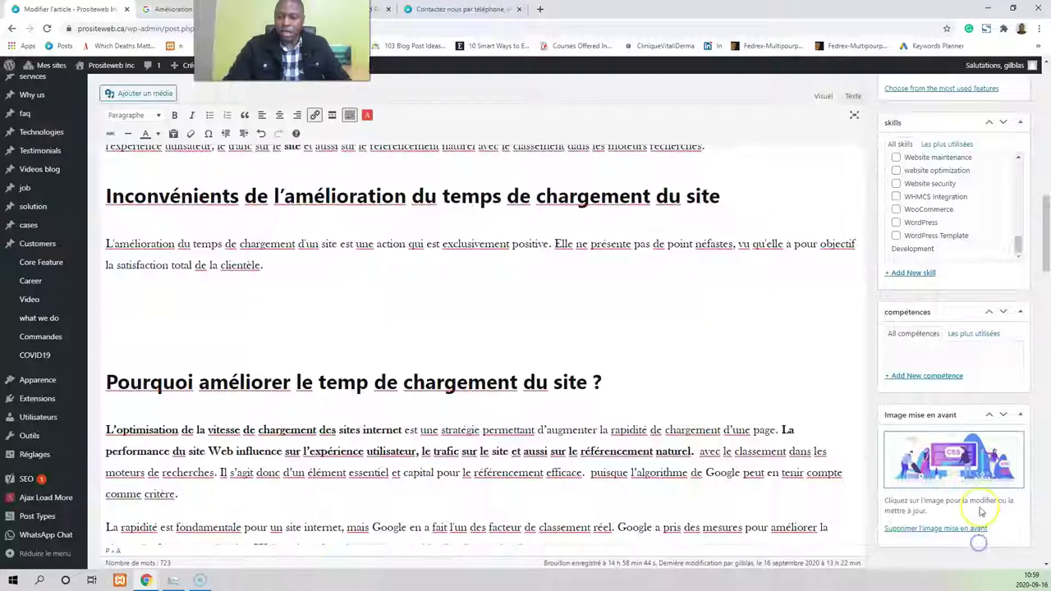
Check the Yoast SEO analysis for remaining improvements and review the snippet's title, slug and meta description
scroll(522, 330, down, 15)
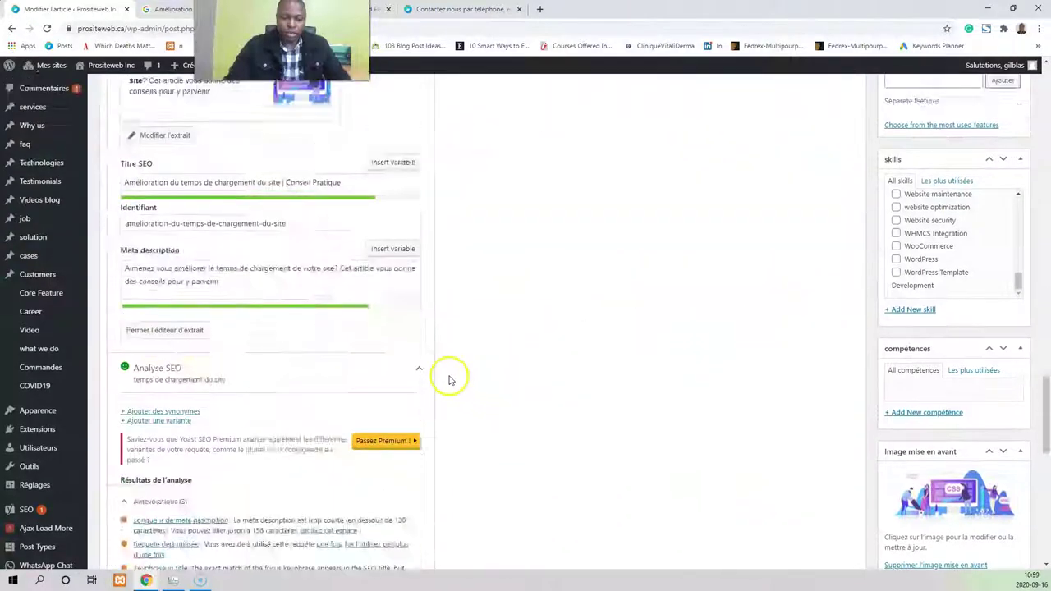
scroll(184, 376, down, 4)
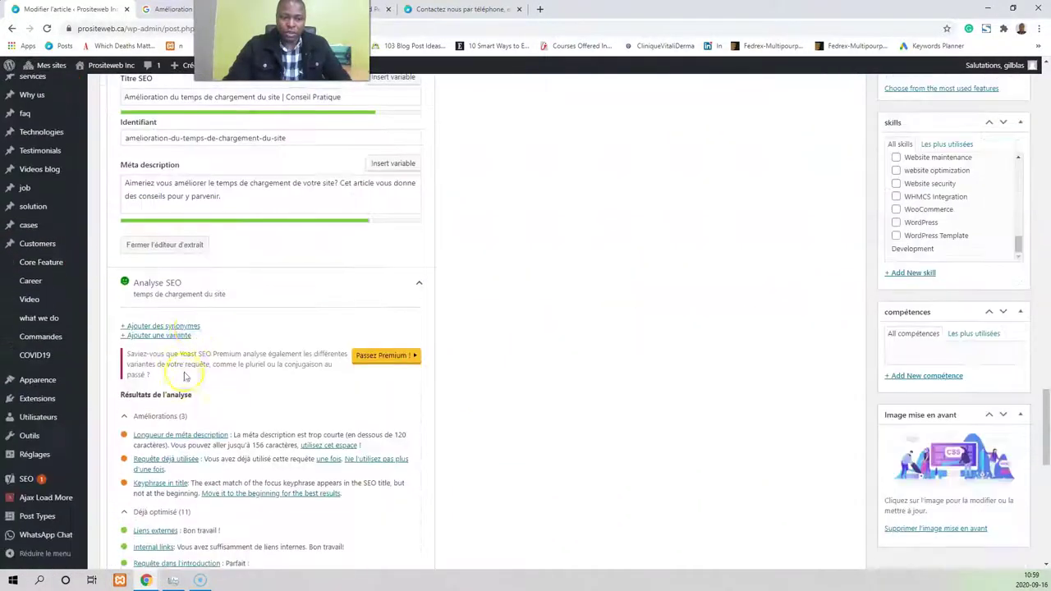
scroll(171, 444, down, 2)
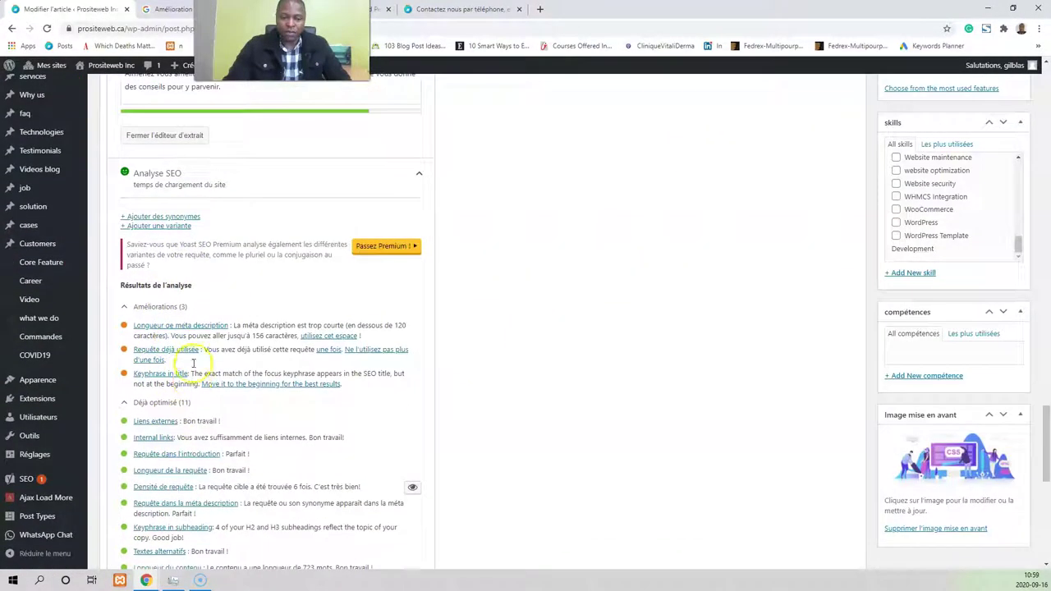
scroll(160, 284, up, 15)
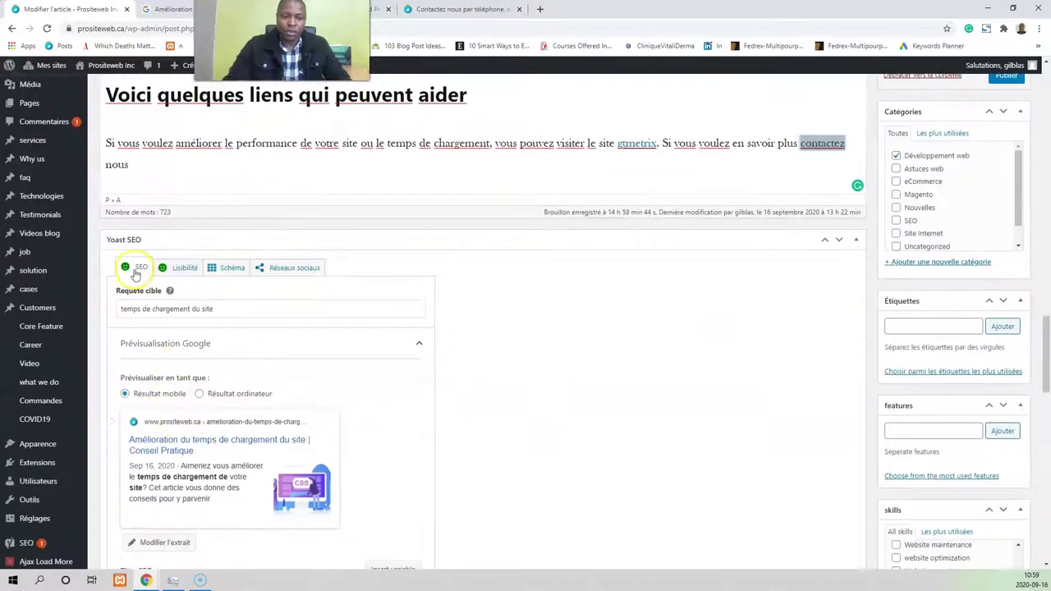
scroll(134, 279, down, 15)
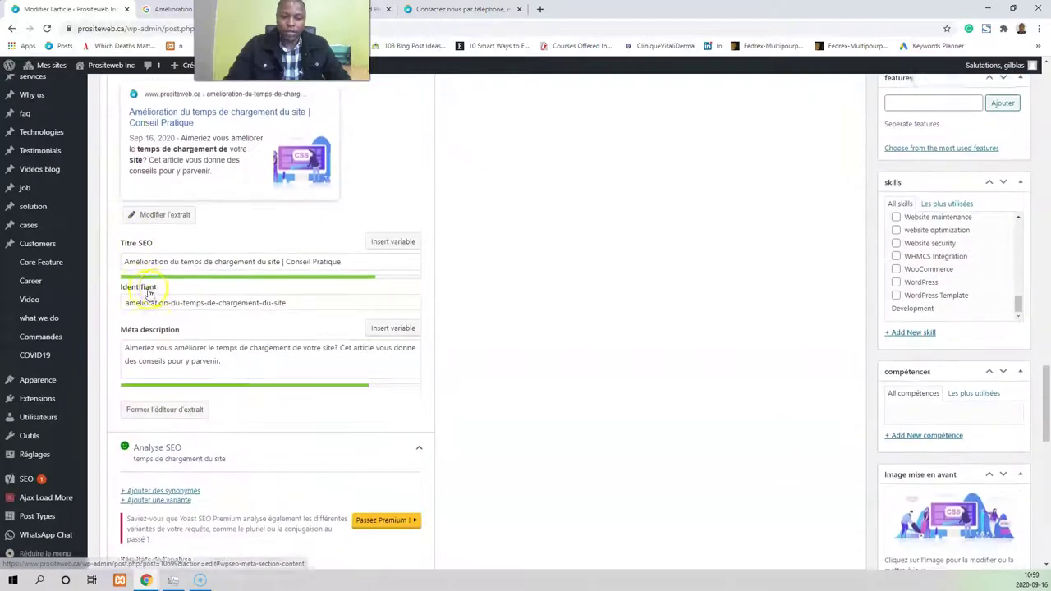
scroll(198, 317, up, 15)
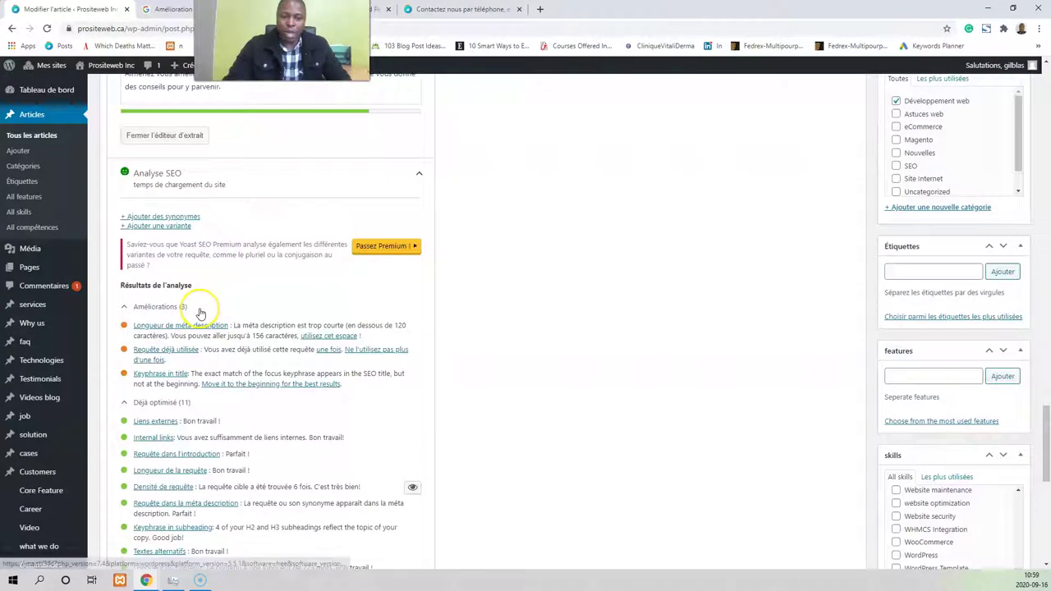
Review the article's content from the introductory line through the section headings to the closing links section
scroll(276, 326, up, 15)
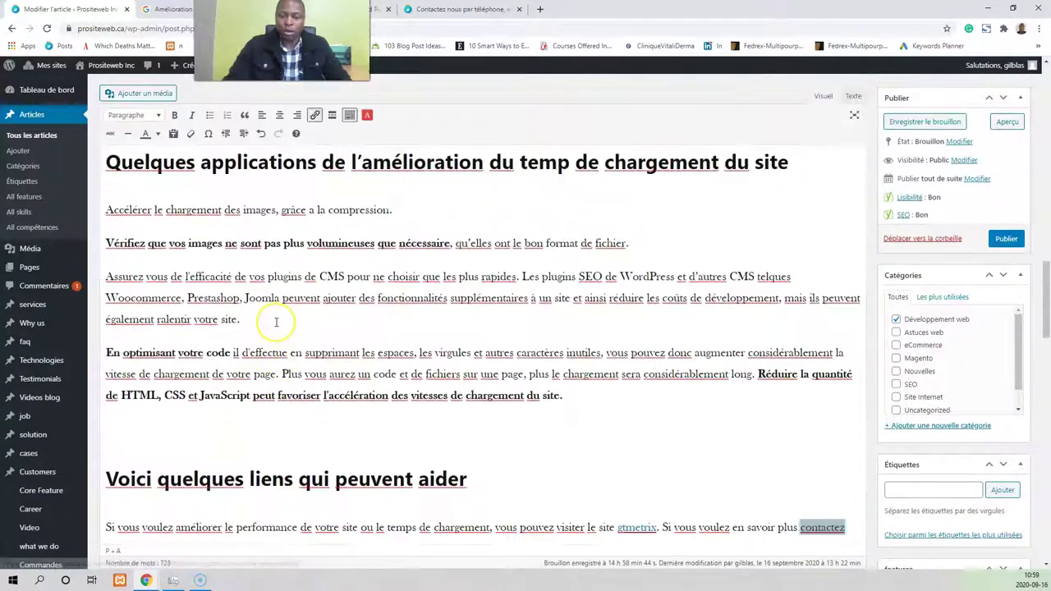
scroll(276, 322, up, 1)
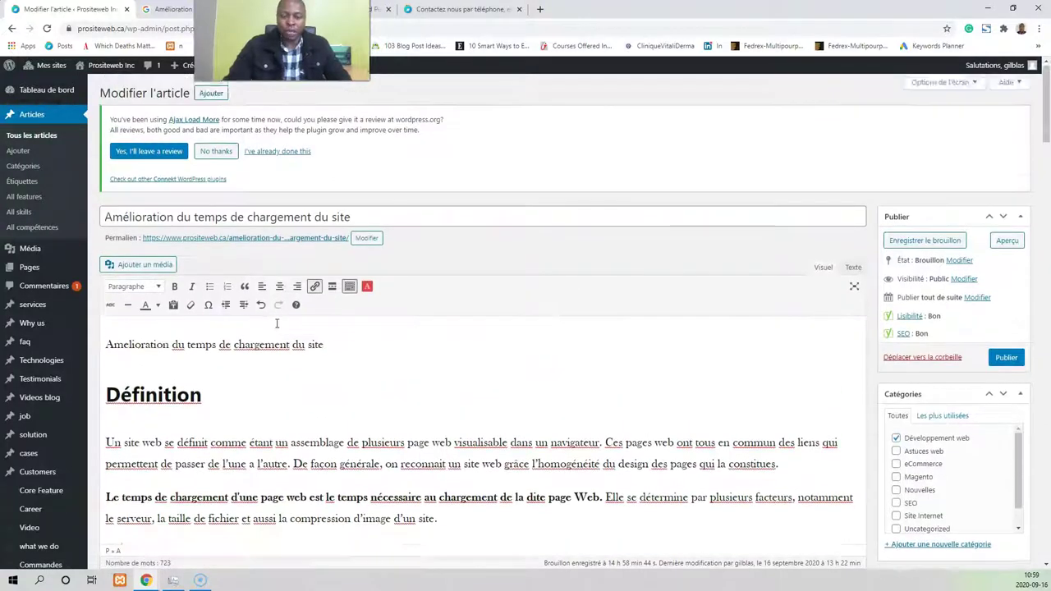
scroll(279, 329, down, 3)
scroll(286, 334, up, 3)
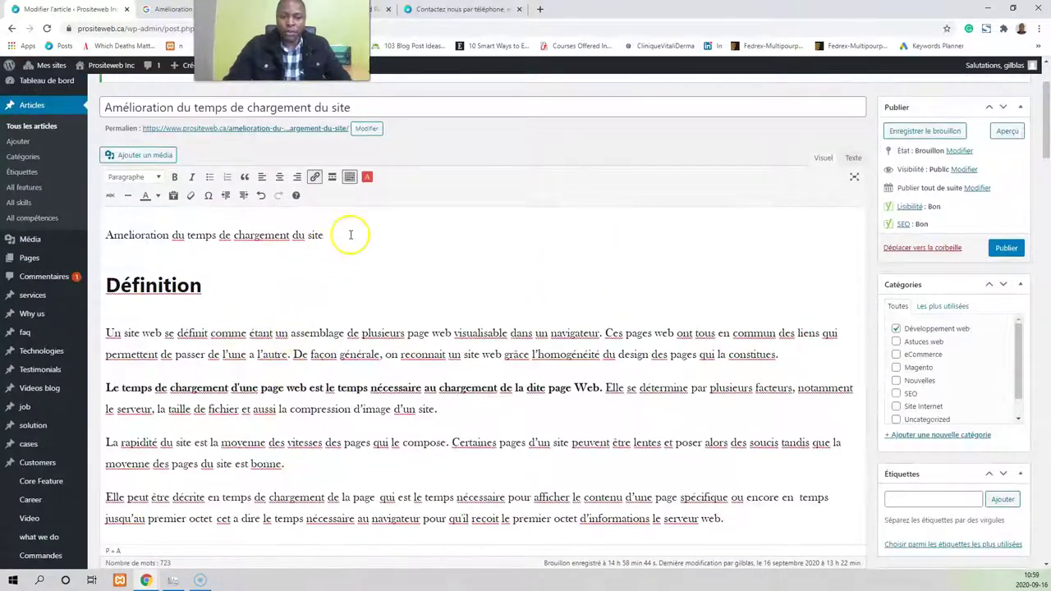
scroll(328, 303, down, 10)
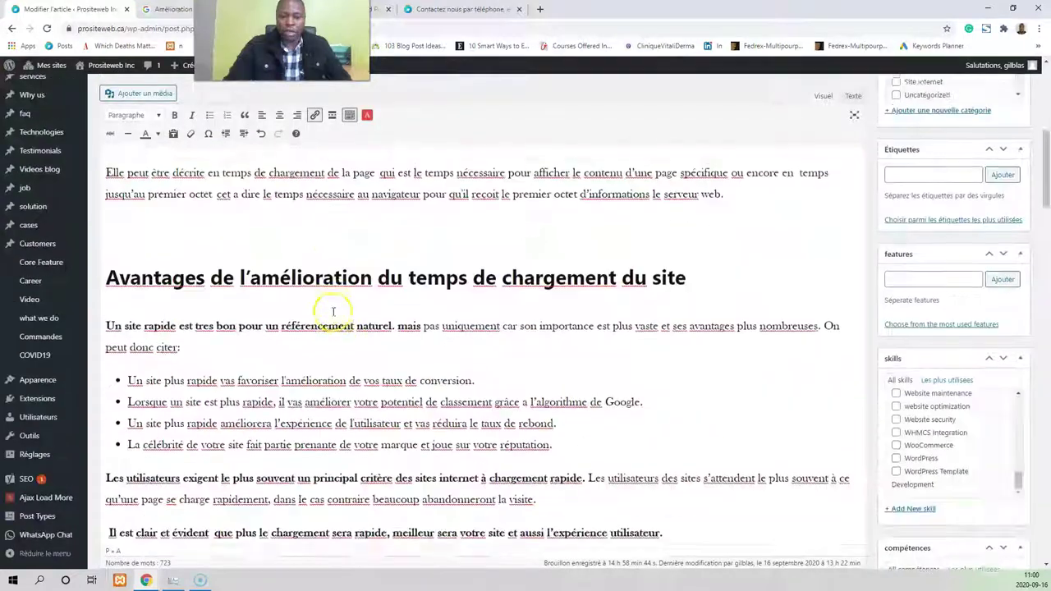
scroll(338, 340, up, 12)
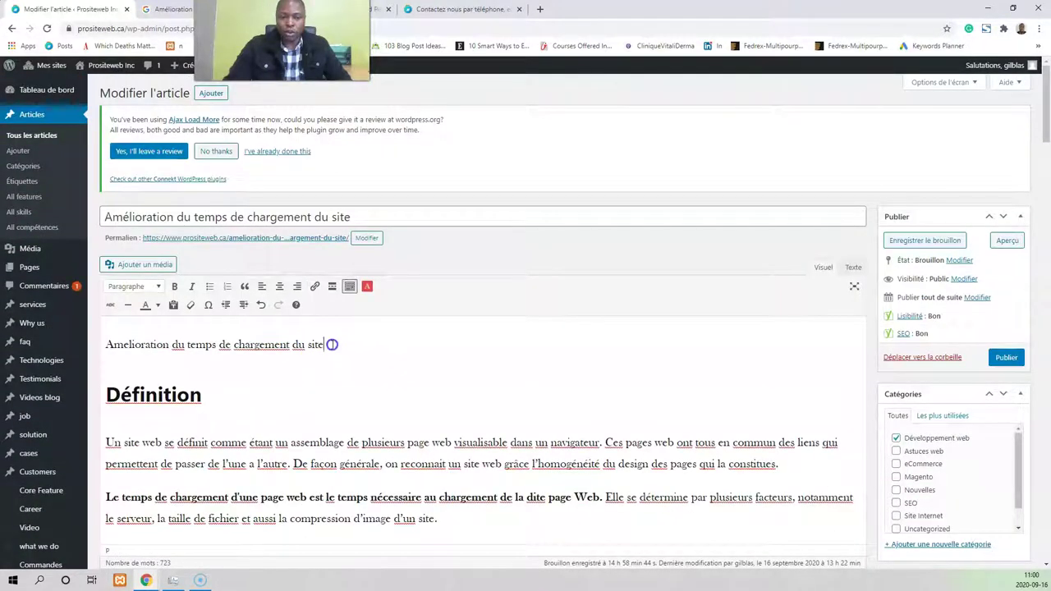
scroll(271, 361, down, 4)
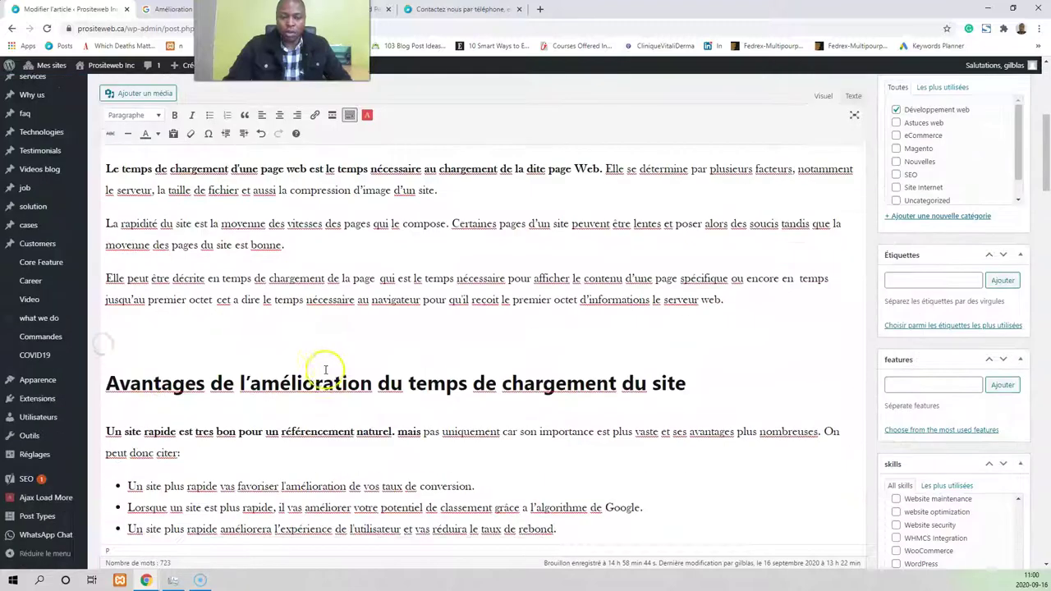
scroll(352, 364, up, 2)
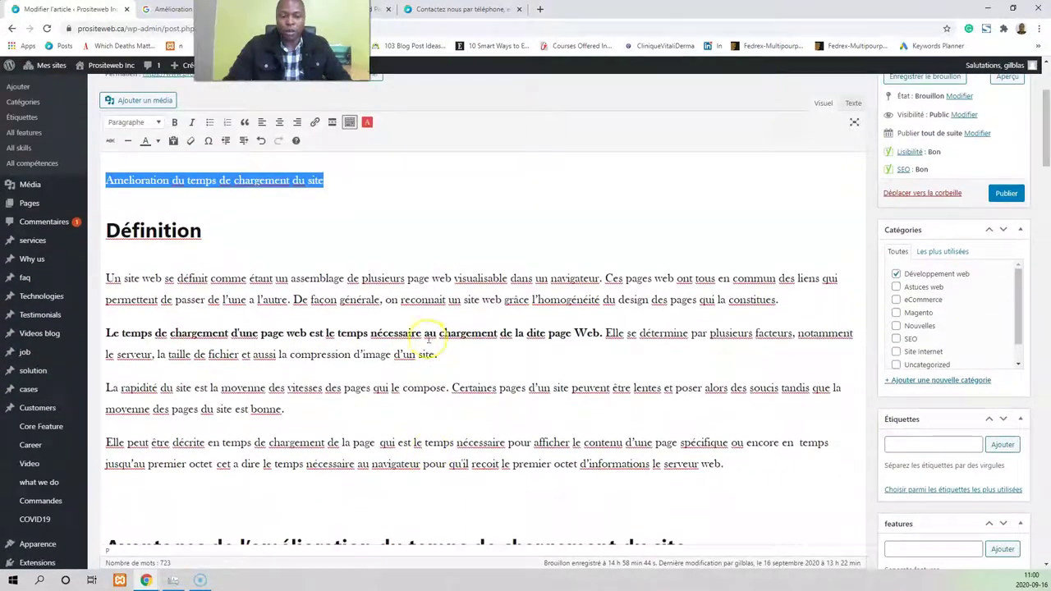
scroll(289, 224, down, 6)
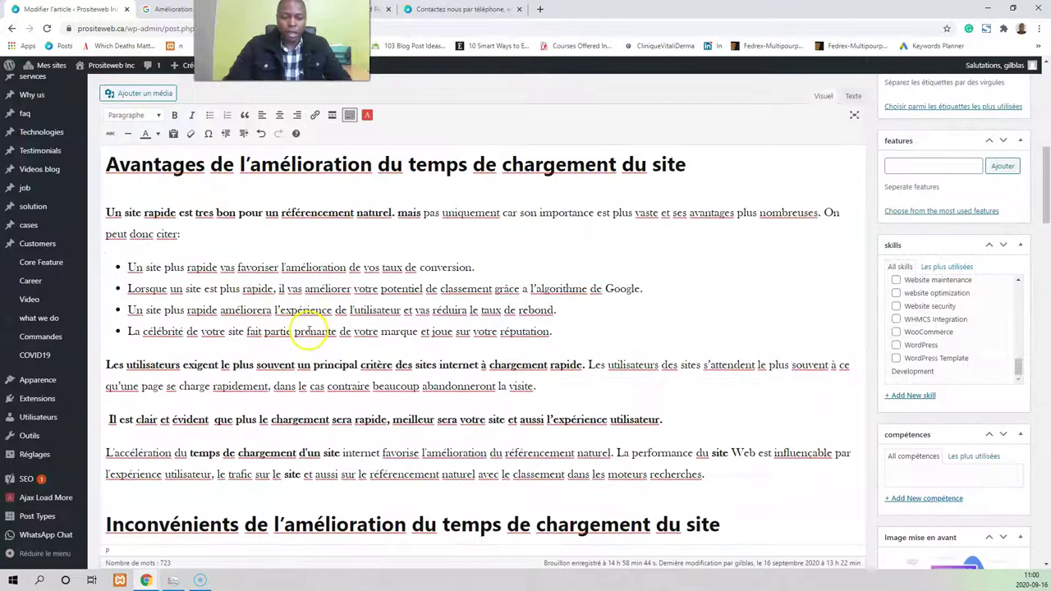
scroll(312, 341, down, 3)
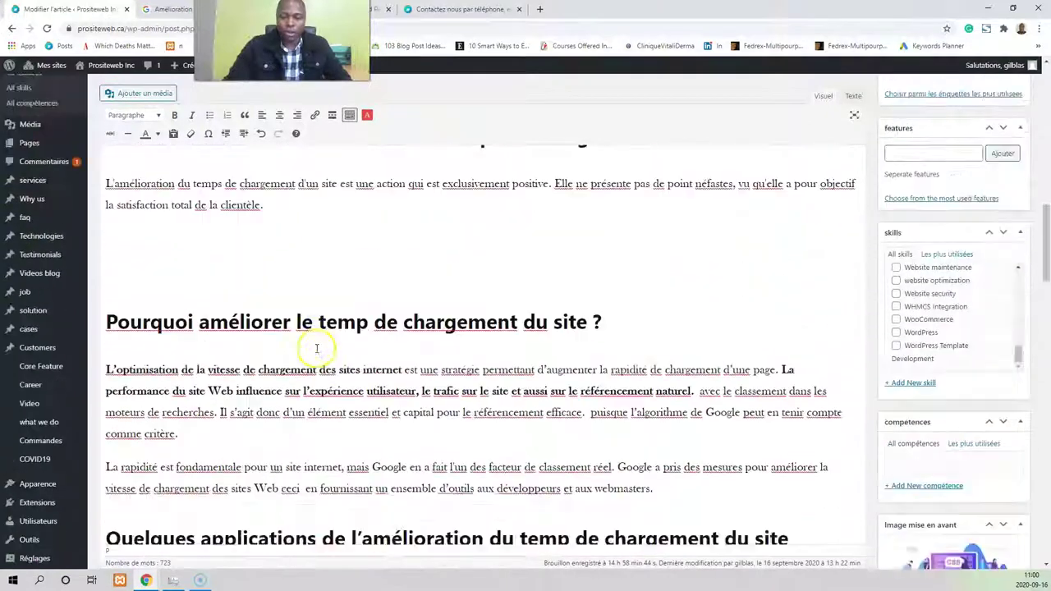
scroll(316, 348, up, 2)
scroll(468, 286, up, 8)
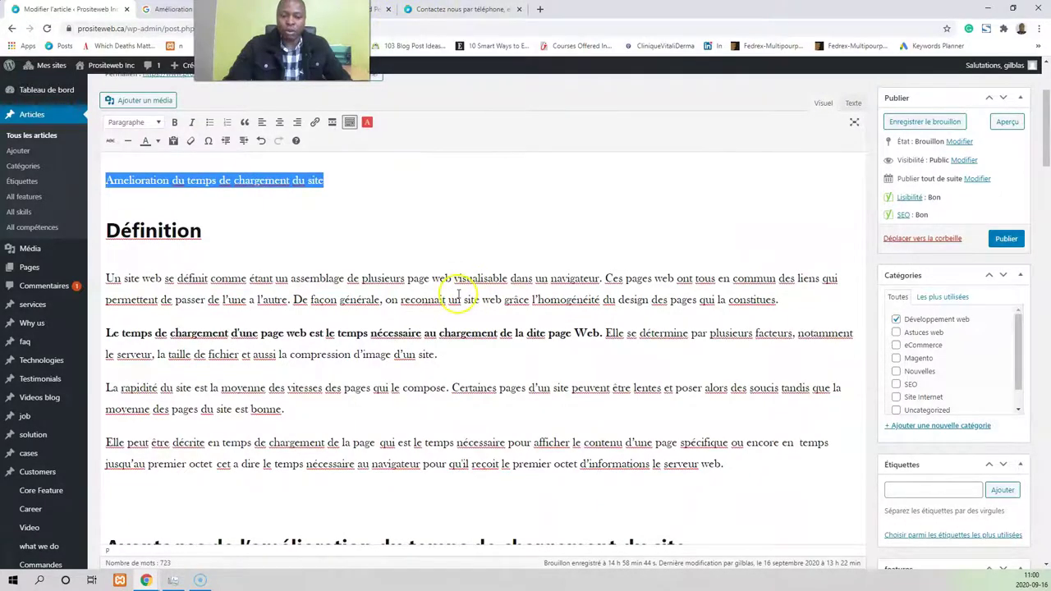
scroll(460, 283, down, 5)
scroll(503, 292, down, 3)
scroll(503, 292, up, 3)
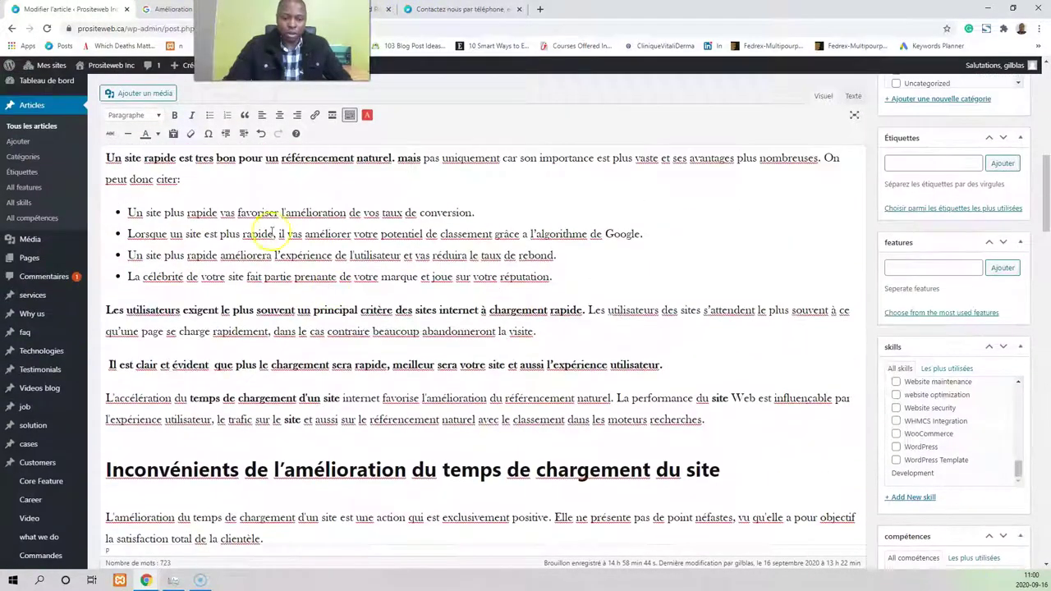
scroll(348, 376, down, 3)
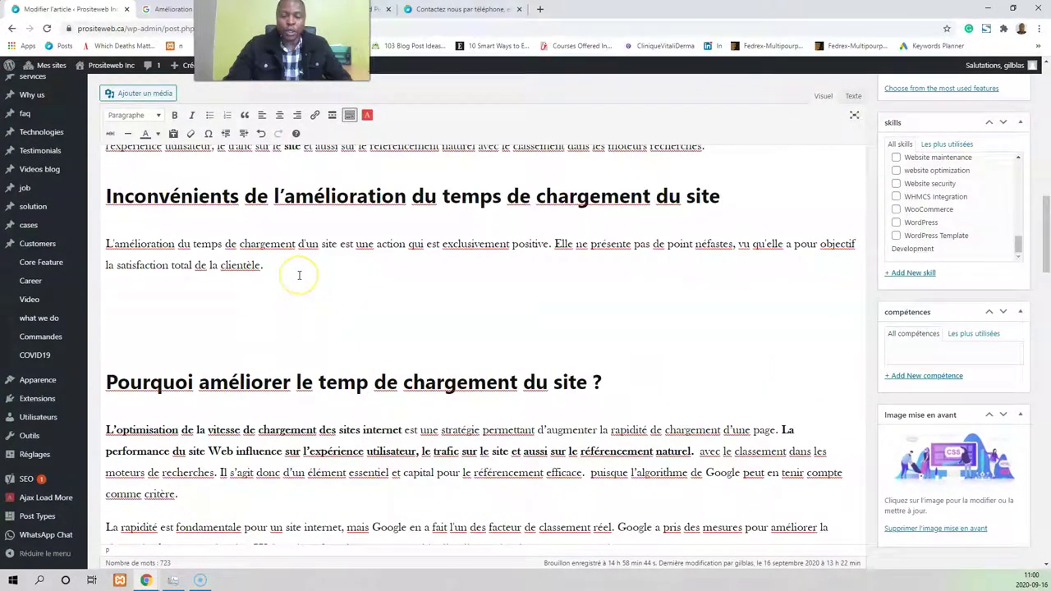
scroll(297, 299, down, 4)
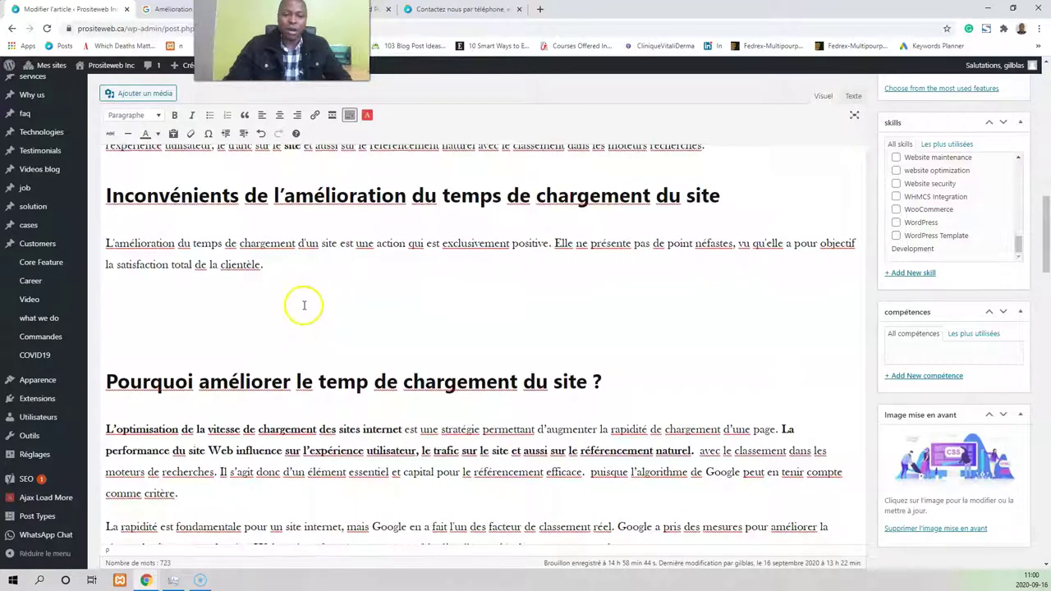
scroll(327, 354, down, 4)
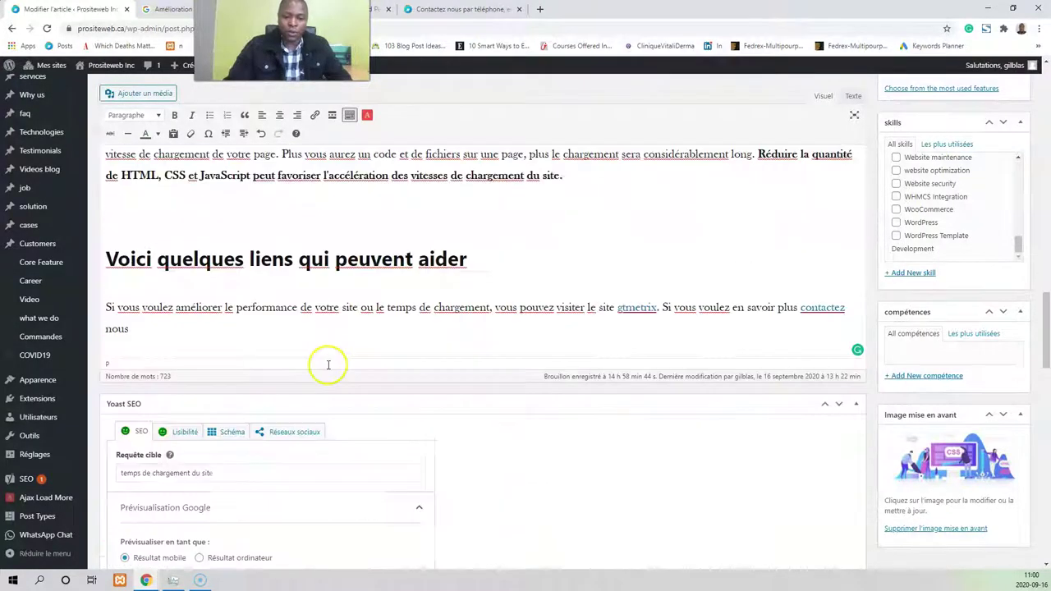